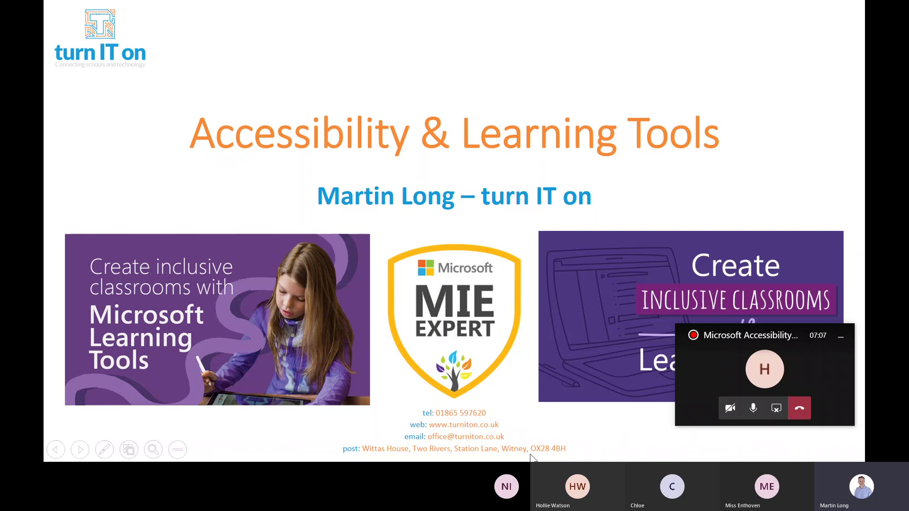
# Advance the slideshow to the Translator 'Getting started' slide and minimize the floating Teams call window.
pyautogui.press('Right')
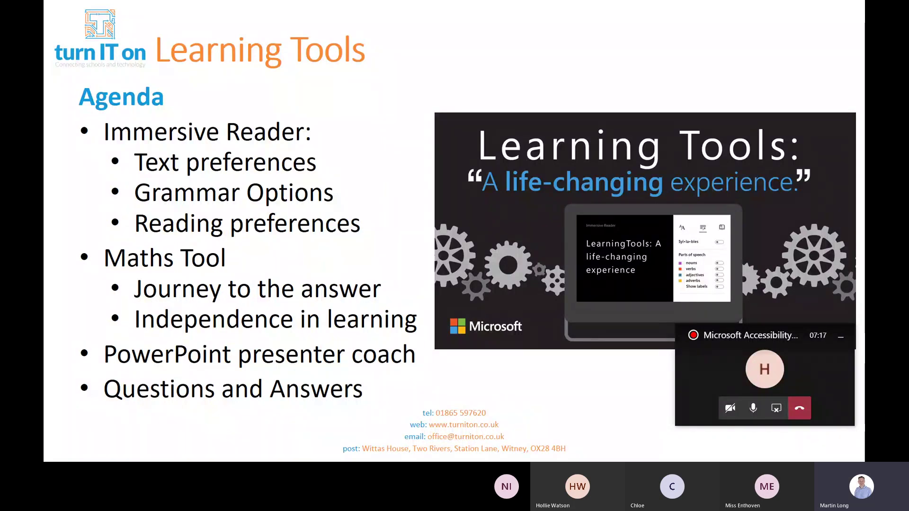
pyautogui.click(842, 338)
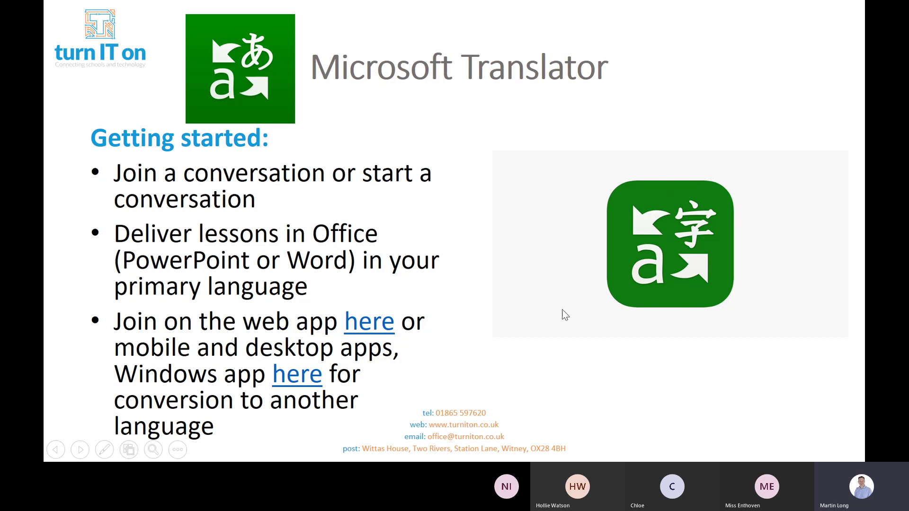
# On the Translator web app page, autofill the presenter's saved name, then choose starting a conversation.
pyautogui.click(376, 321)
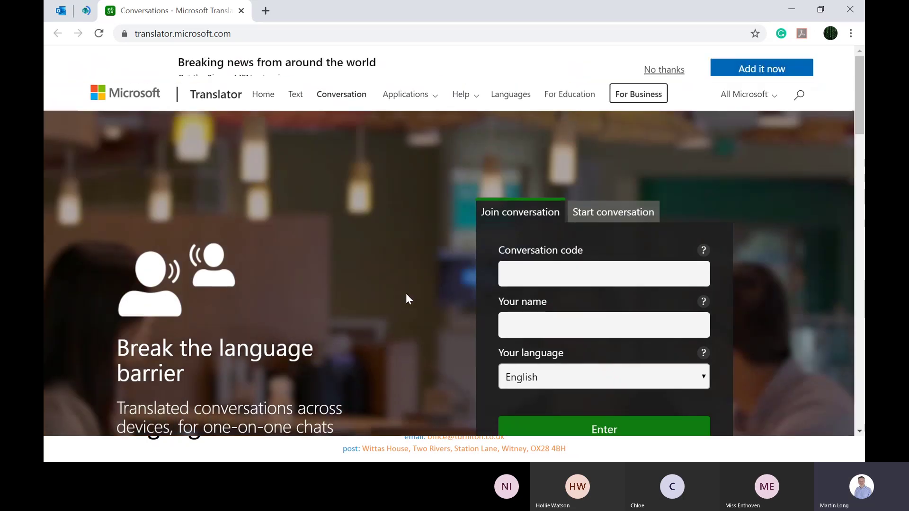
pyautogui.scroll(-1, 658, 208)
pyautogui.scroll(-1, 658, 208)
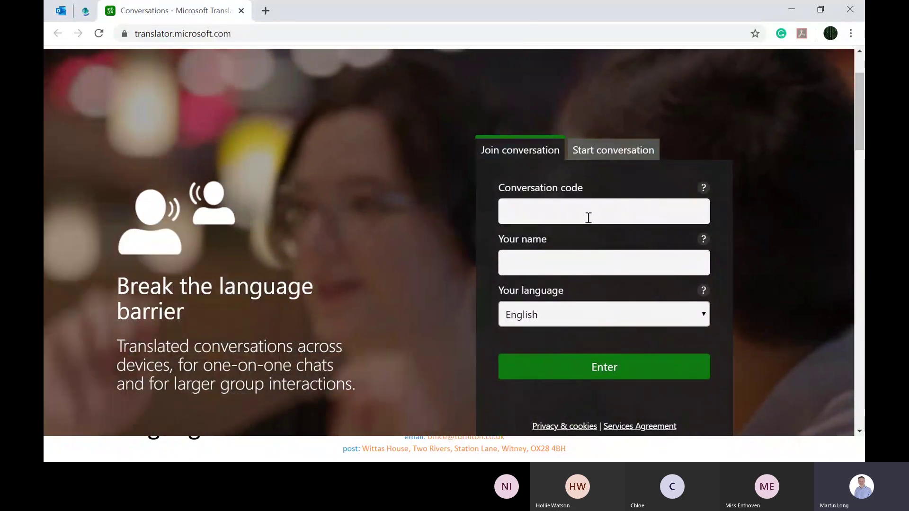
pyautogui.click(566, 266)
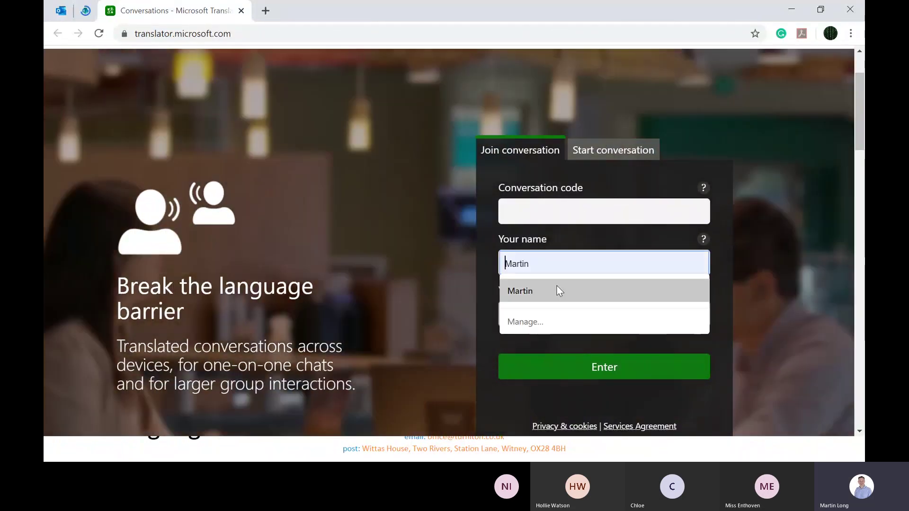
pyautogui.click(559, 291)
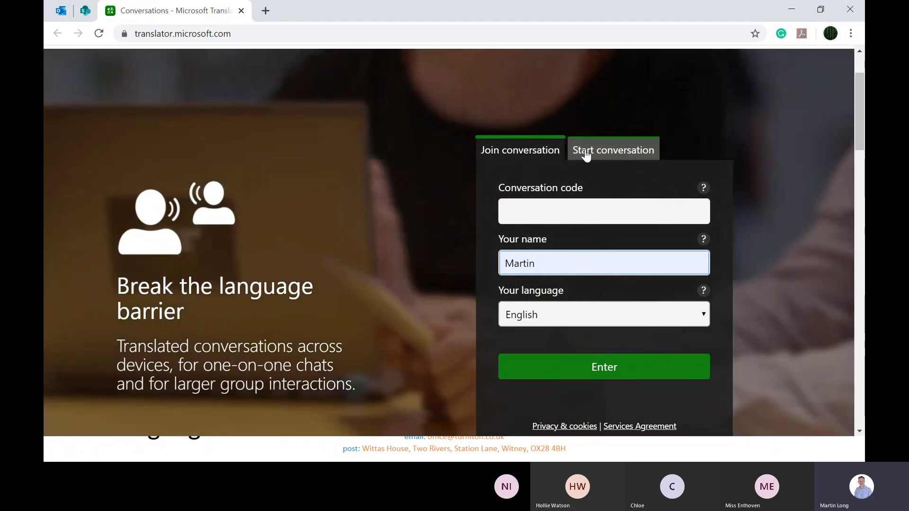
pyautogui.click(585, 154)
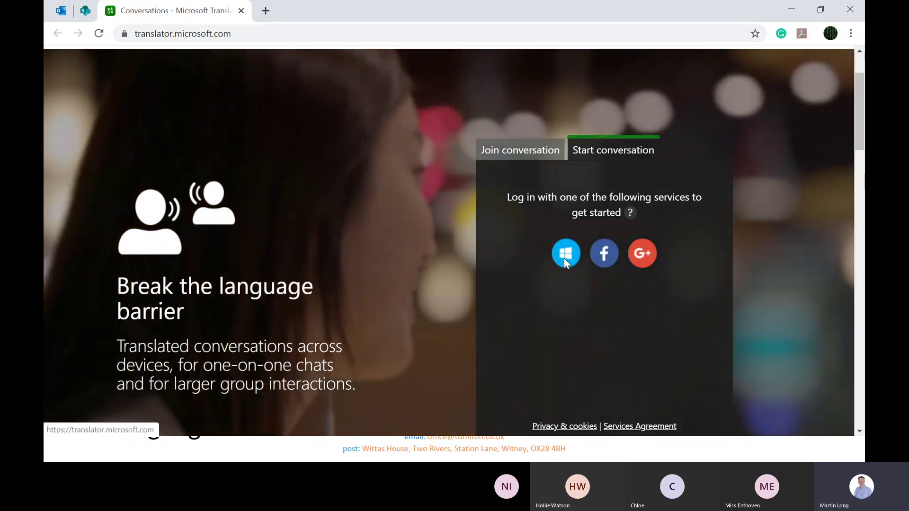
# Log in with a Microsoft account, tick the classroom checkbox and enter the new conversation.
pyautogui.click(564, 259)
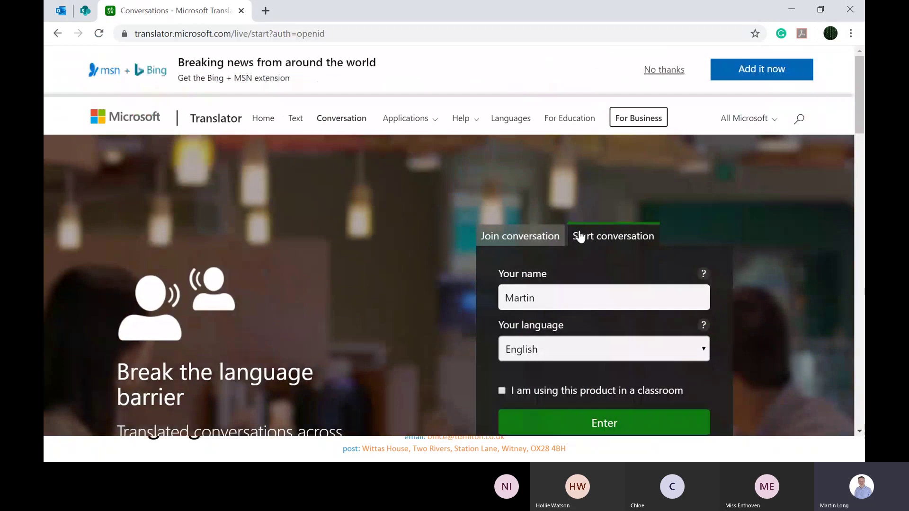
pyautogui.scroll(-1, 557, 251)
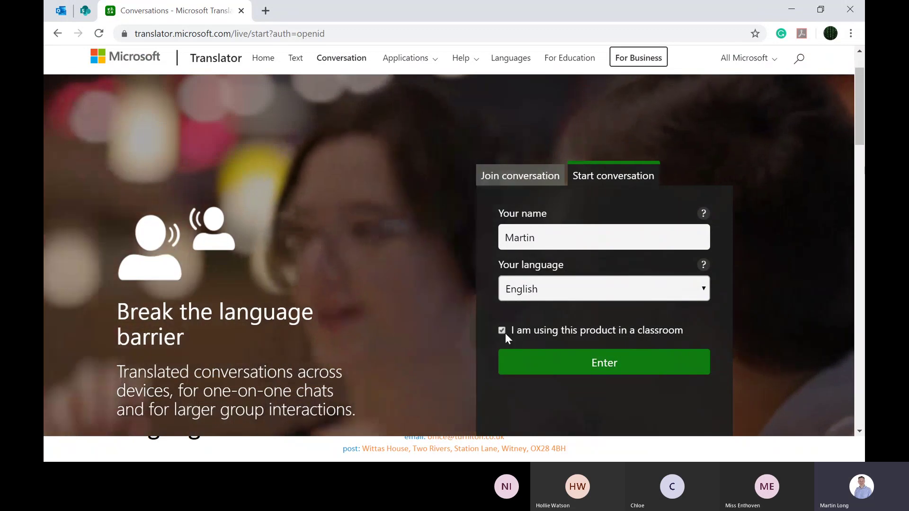
pyautogui.click(503, 331)
pyautogui.click(577, 363)
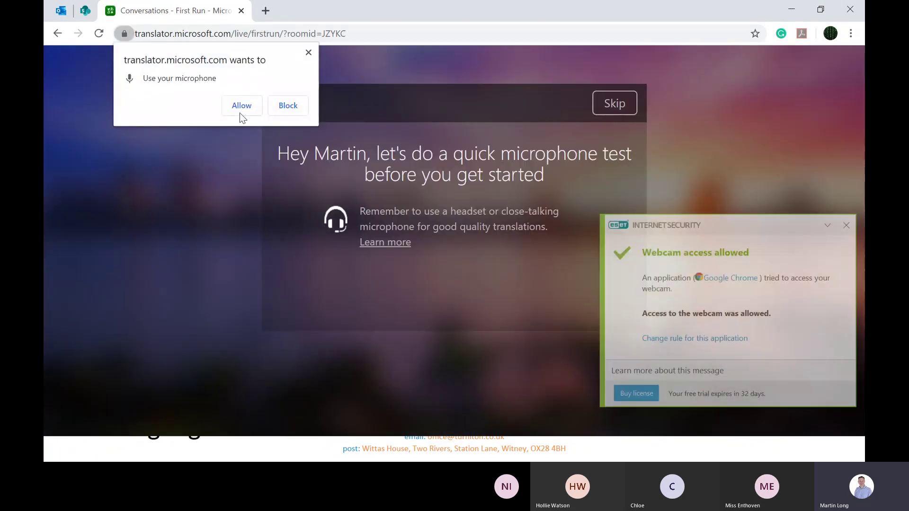
# Allow the site microphone access, dismiss the ESET webcam notification, and skip the microphone test.
pyautogui.click(241, 109)
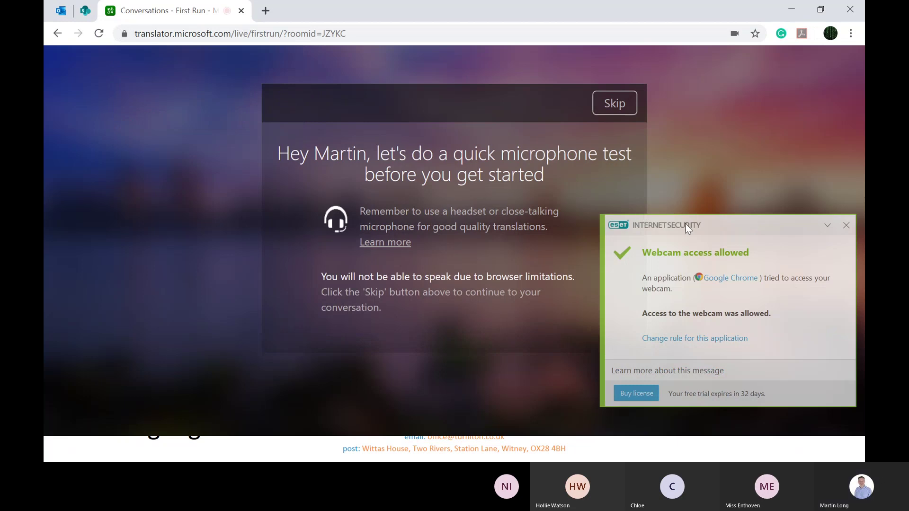
pyautogui.click(846, 226)
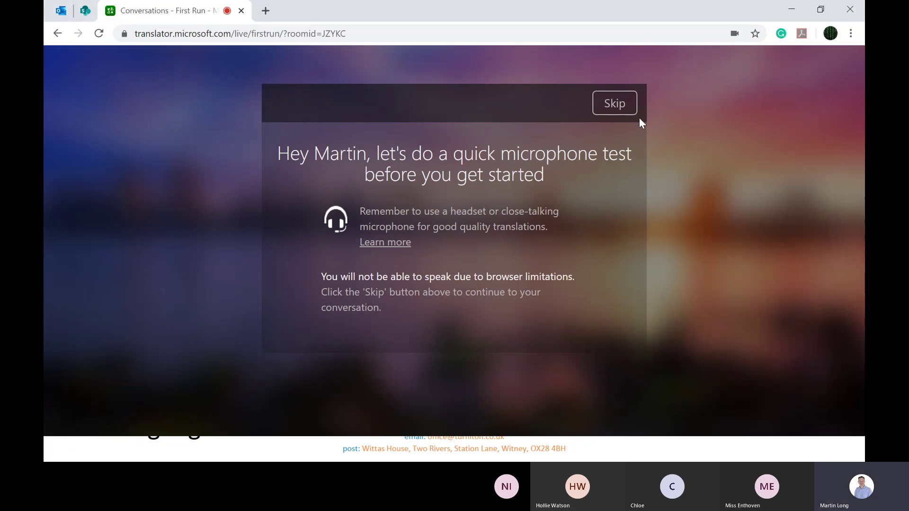
pyautogui.click(613, 113)
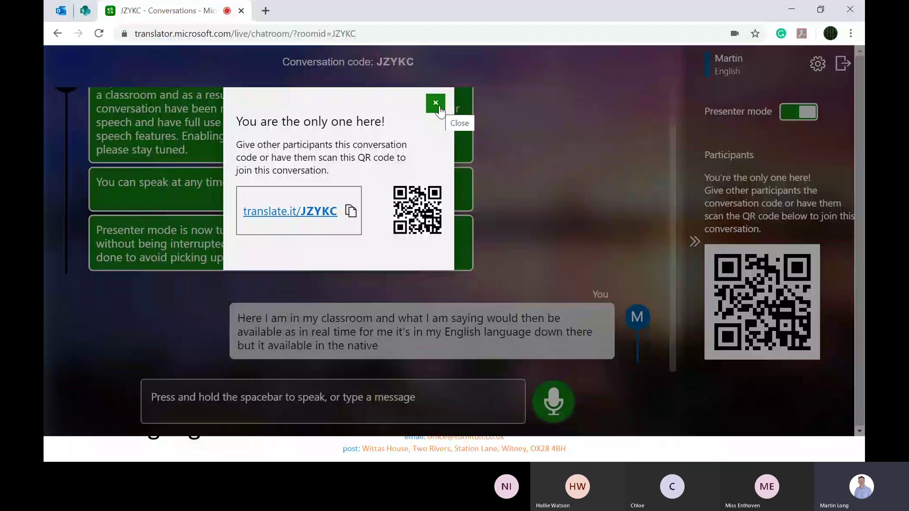
# Close the 'You are the only one here!' notice so the transcript shows.
pyautogui.click(435, 103)
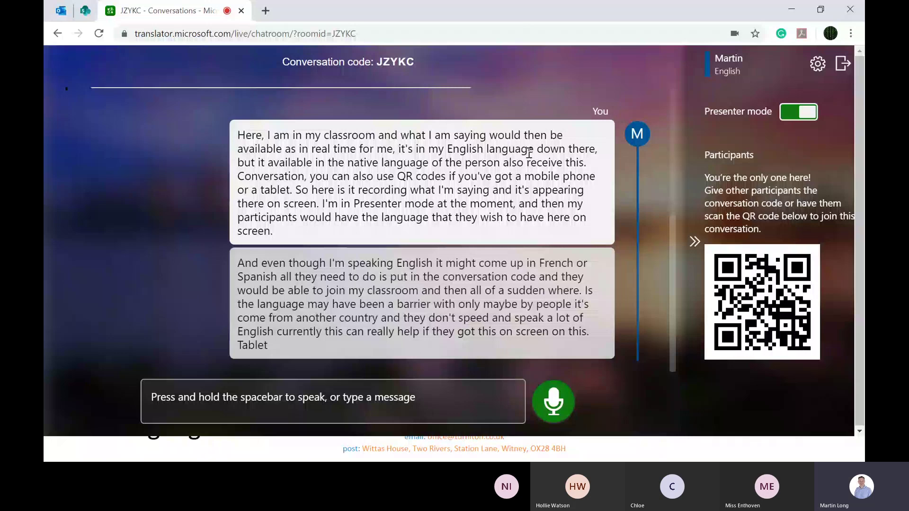
# Switch to the Translator homepage in Edge and go to the app's Microsoft Store page.
pyautogui.hotkey('alt', 'Tab')
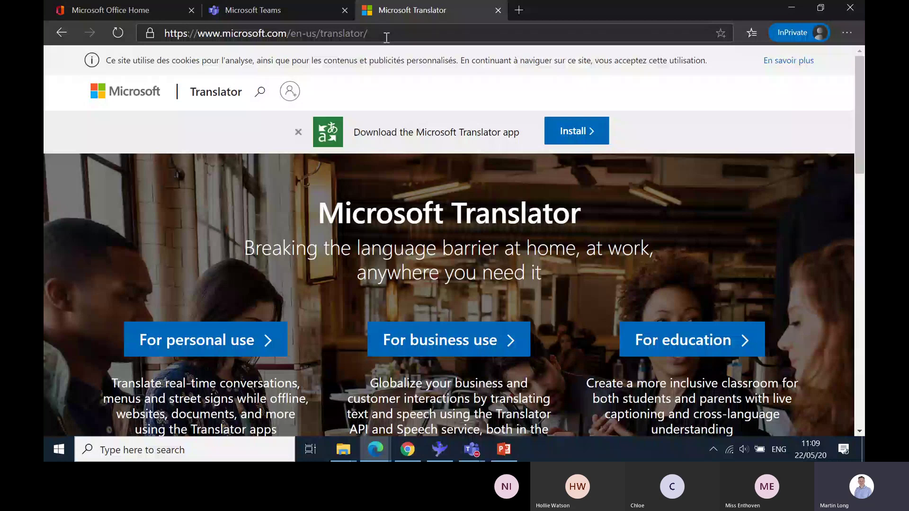
pyautogui.click(576, 131)
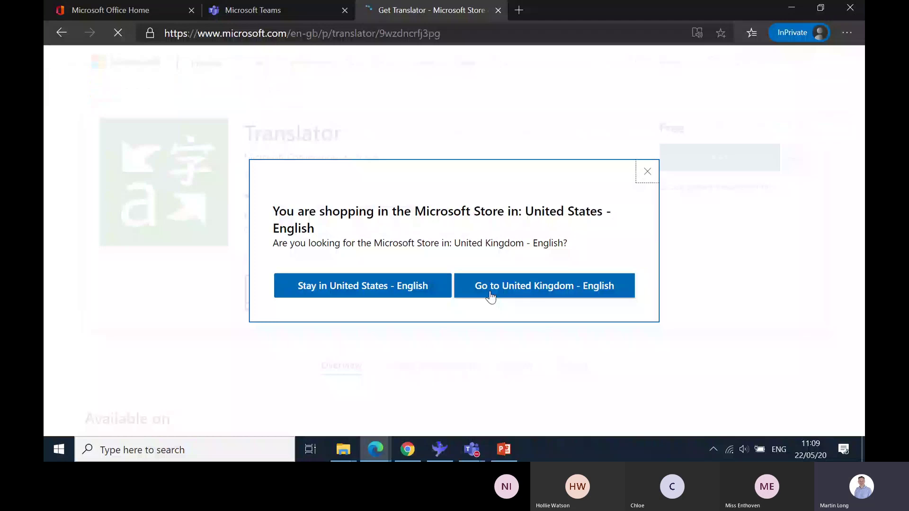
# Choose the United Kingdom - English store and request the free Translator app.
pyautogui.click(490, 285)
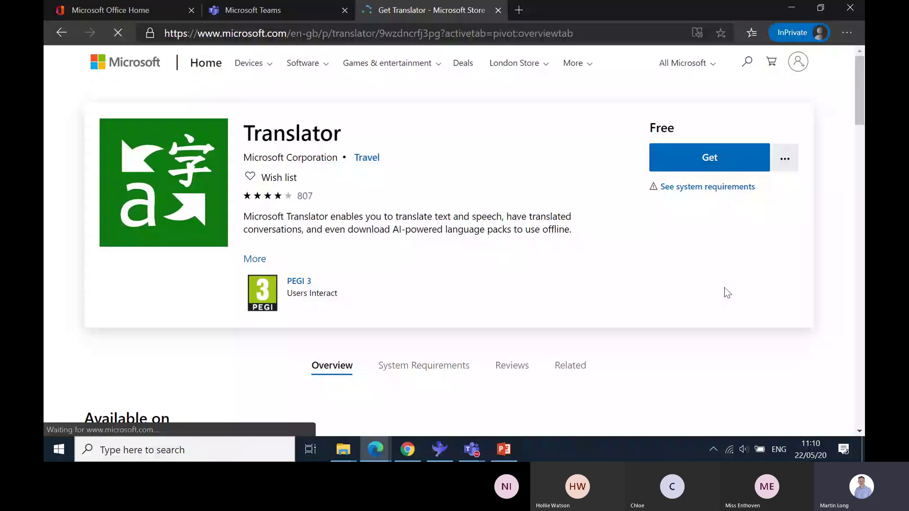
pyautogui.click(687, 161)
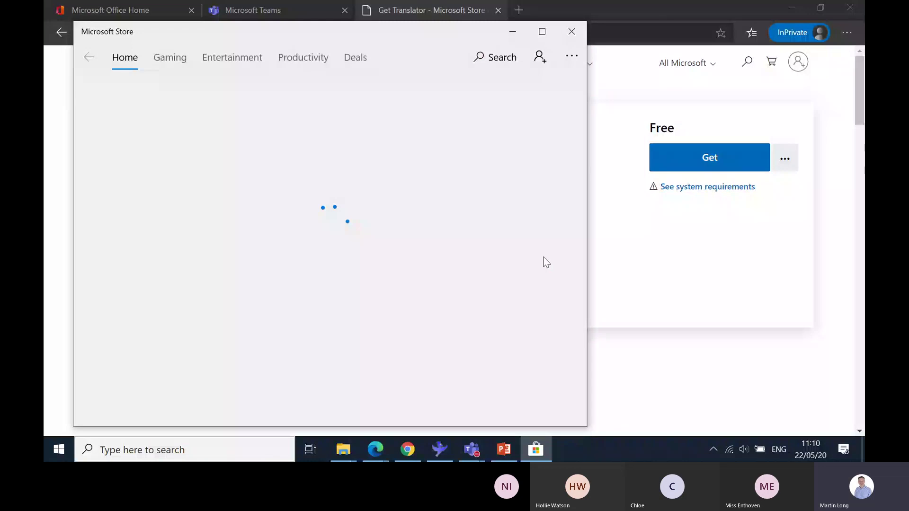
# Start the Translator download in Microsoft Store without signing in, then return to the Teams meeting.
pyautogui.click(58, 449)
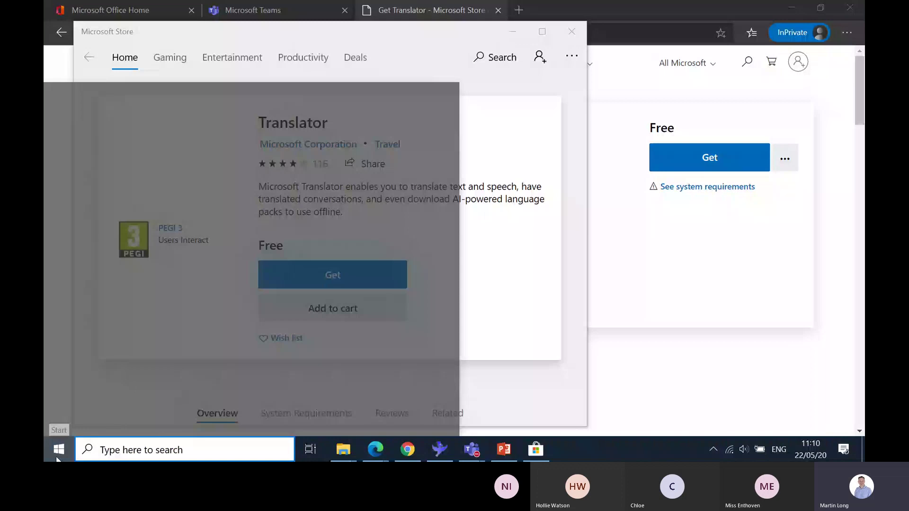
pyautogui.click(453, 302)
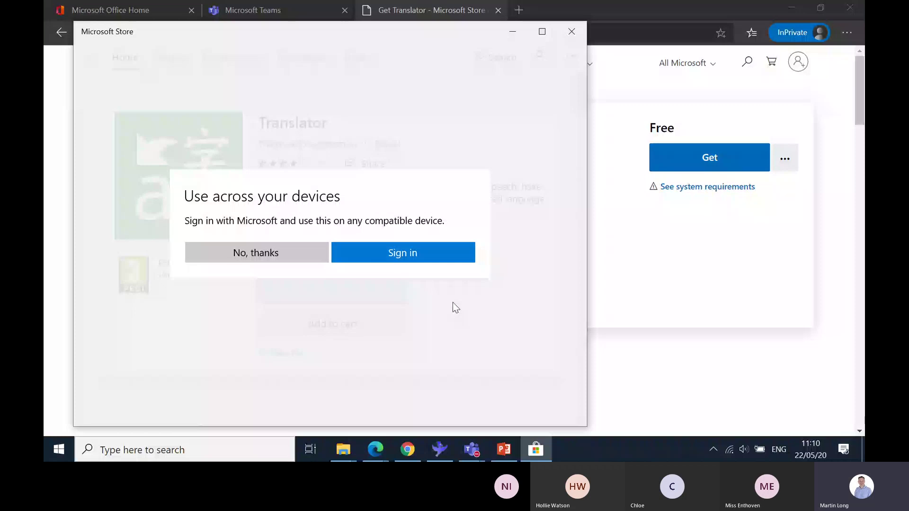
pyautogui.click(256, 253)
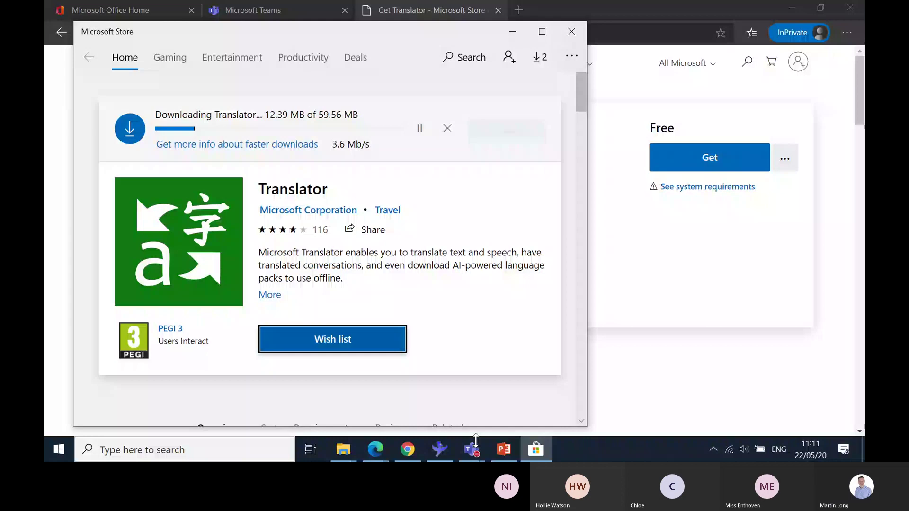
pyautogui.click(472, 448)
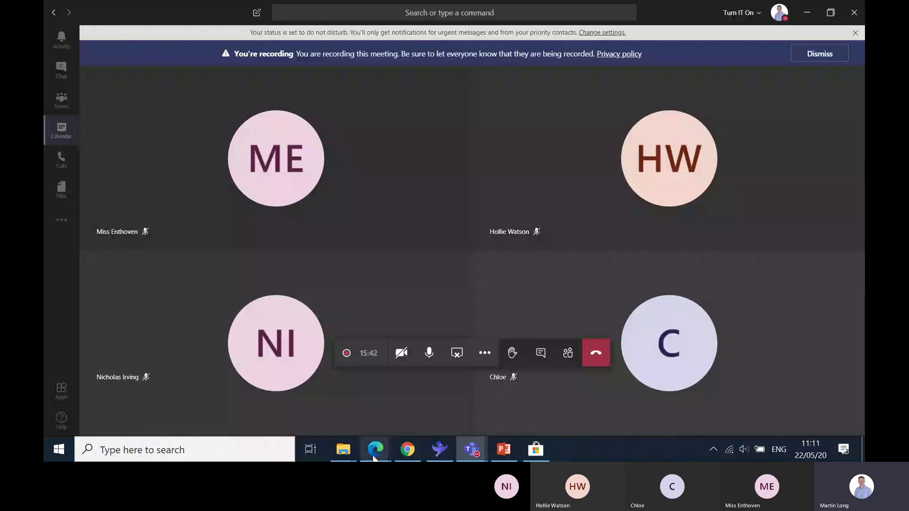
# Show the Microsoft Teams tab in Edge with its grid of five teams.
pyautogui.moveTo(373, 458)
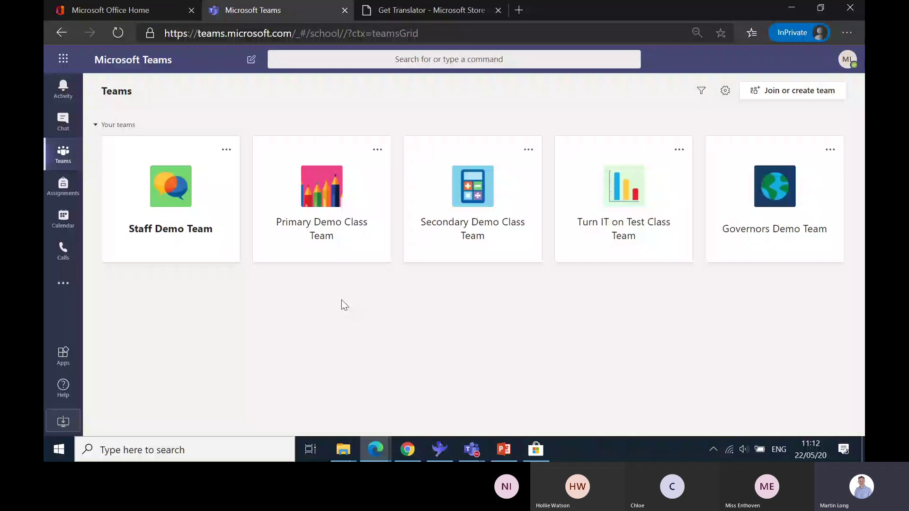
# Enter the Primary Demo Class Team's General channel and scroll up to the Remote Learning post.
pyautogui.click(321, 223)
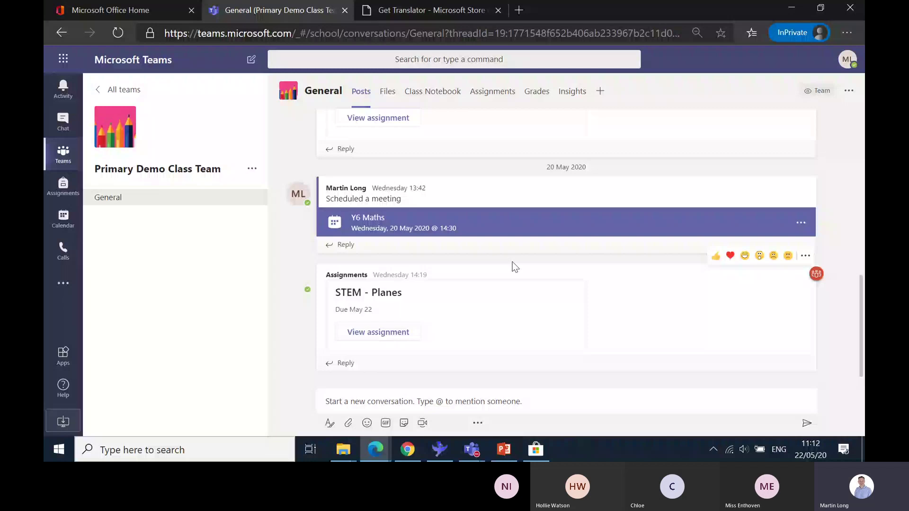
pyautogui.scroll(5, 515, 267)
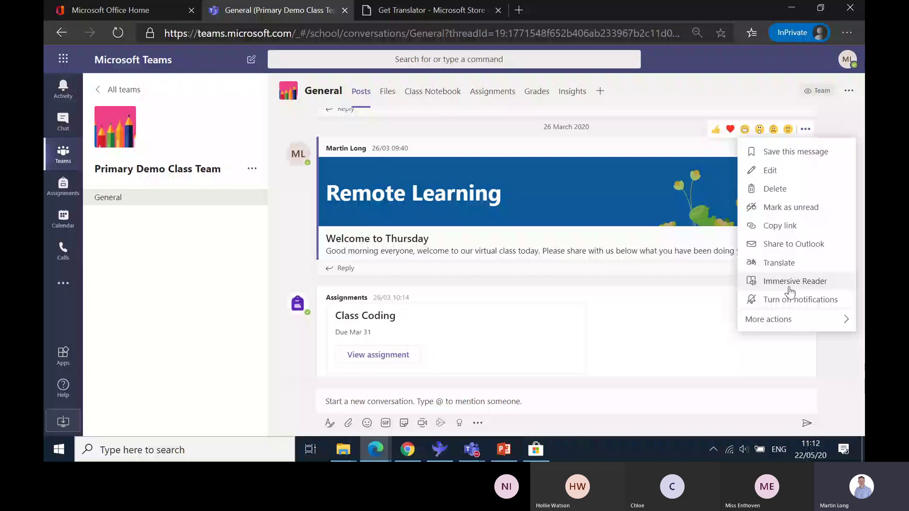
# Open the 26 March Remote Learning post in Immersive Reader from its ... menu.
pyautogui.click(805, 130)
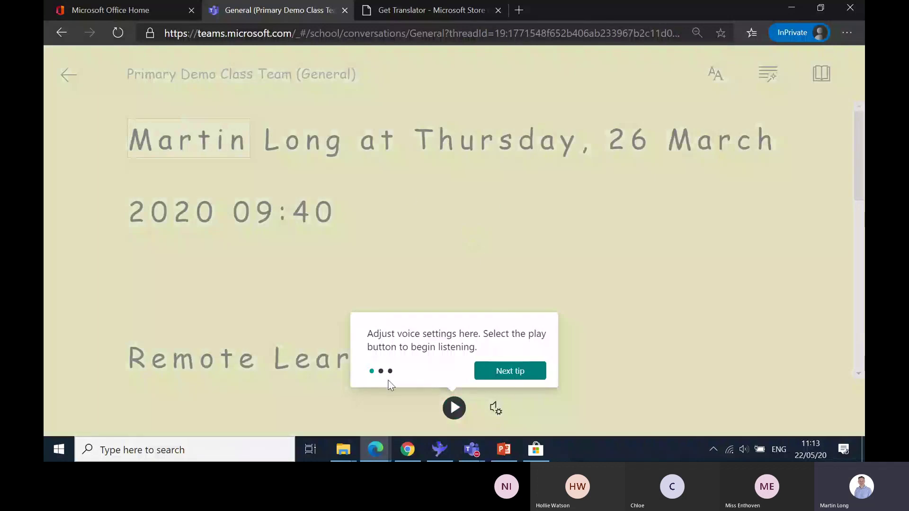
# Read the post aloud with word highlighting and raise the volume, then pause and return to the top.
pyautogui.click(452, 410)
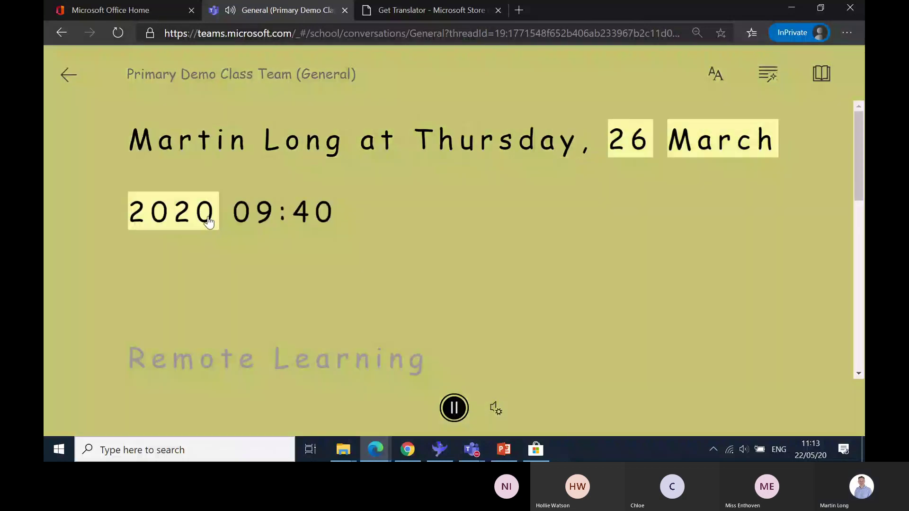
pyautogui.press('XF86AudioRaiseVolume')
pyautogui.press('XF86AudioRaiseVolume')
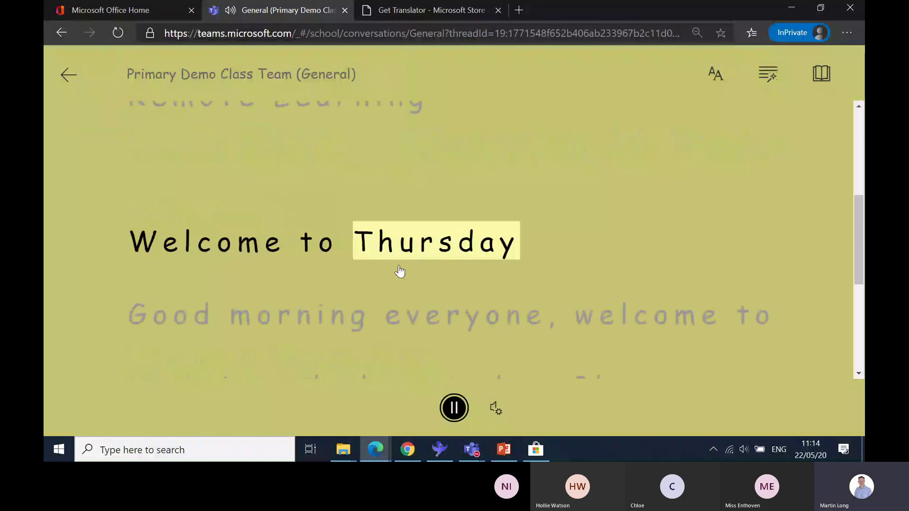
pyautogui.press('space')
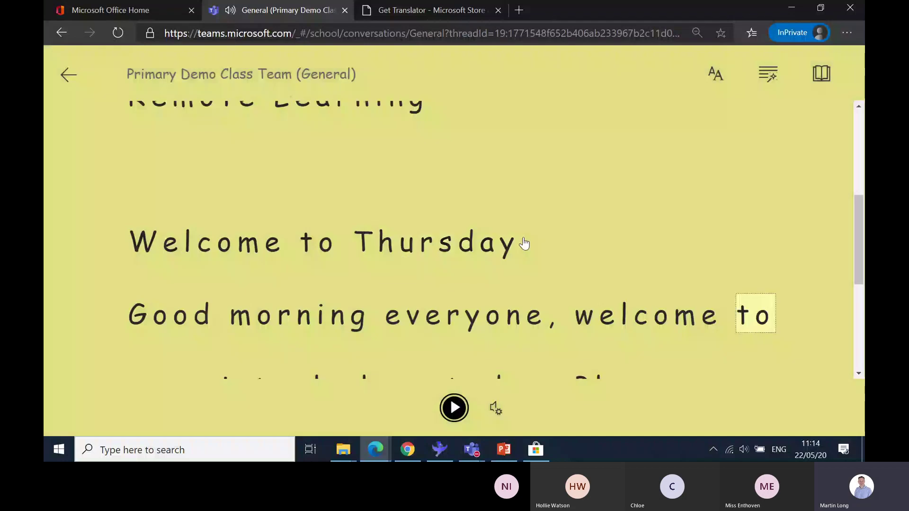
pyautogui.scroll(5, 562, 277)
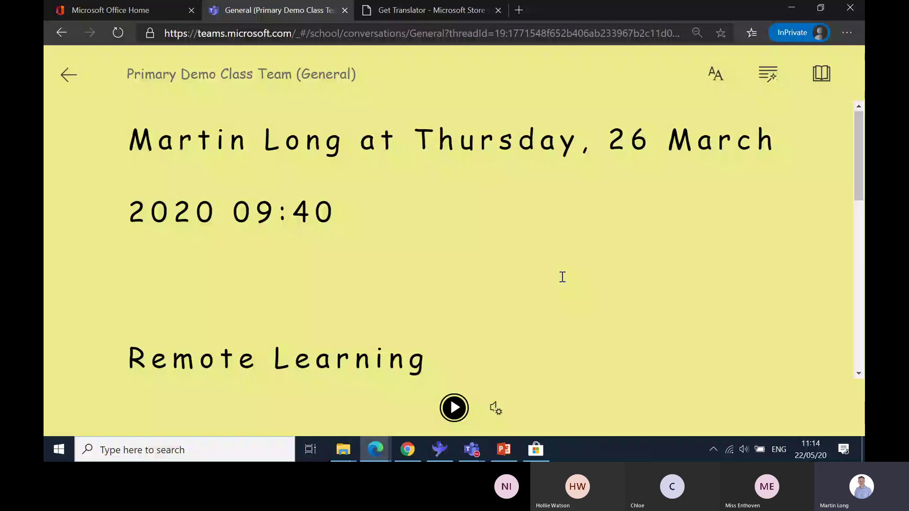
# Set the text size to 48 and toggle Increase Spacing off, then back on.
pyautogui.click(715, 75)
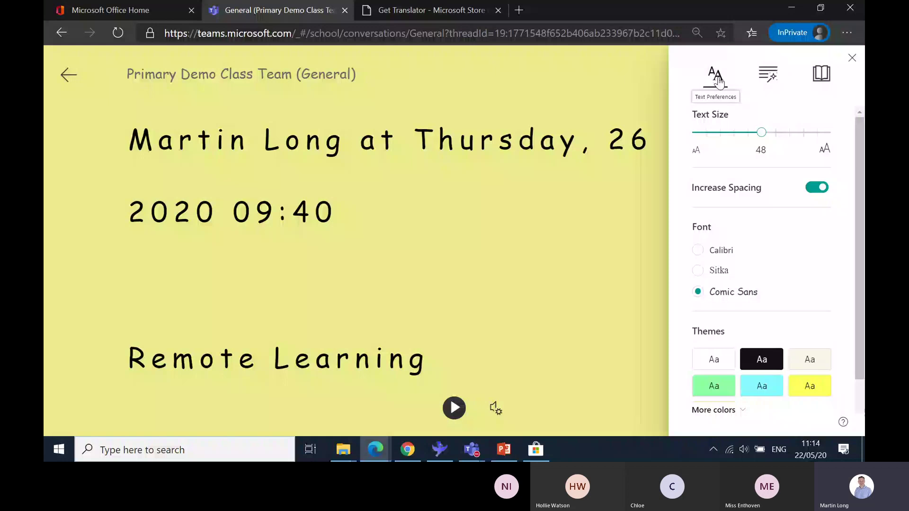
pyautogui.moveTo(760, 132)
pyautogui.mouseDown()
pyautogui.moveTo(796, 133)
pyautogui.moveTo(760, 133)
pyautogui.mouseUp()
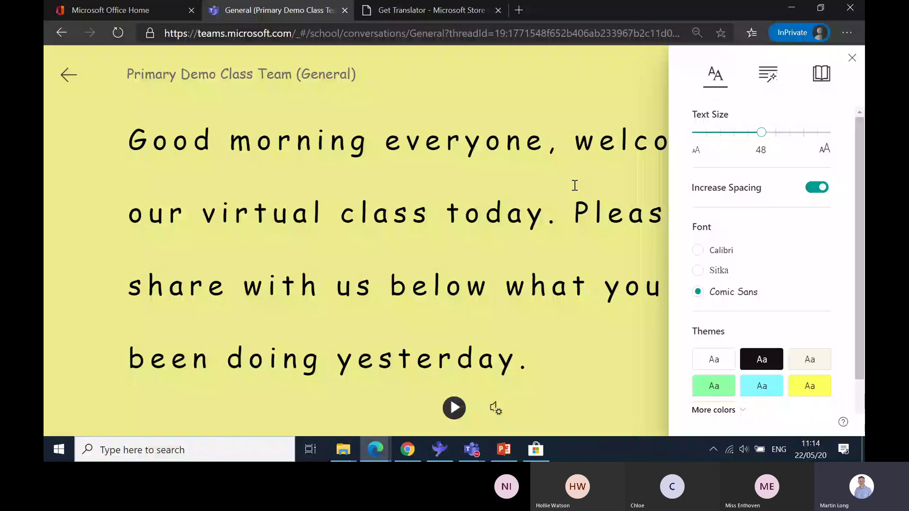
pyautogui.click(816, 189)
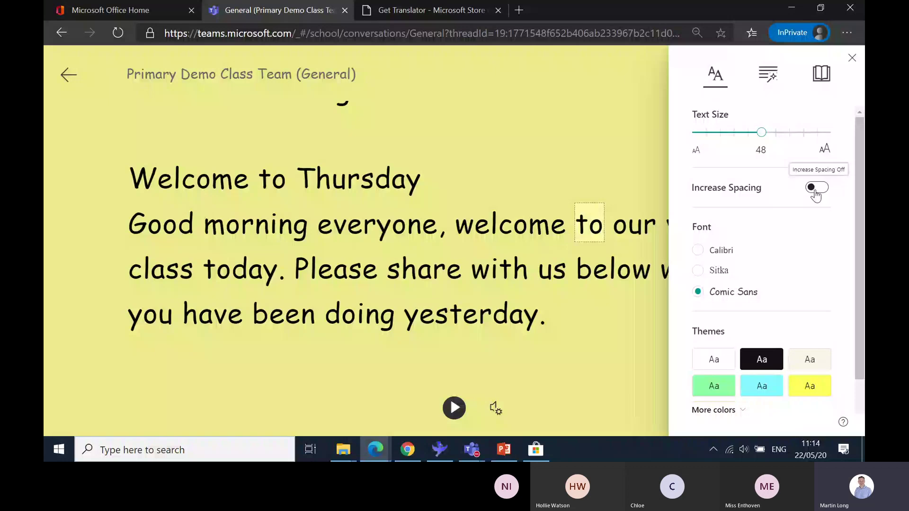
pyautogui.click(815, 189)
pyautogui.scroll(-2, 710, 256)
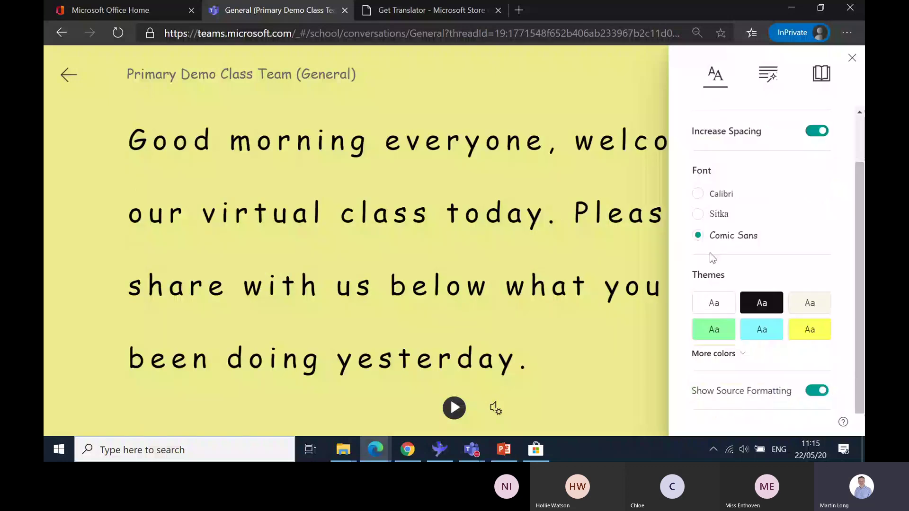
# Try Calibri, settle on Comic Sans, and switch the reading theme to white.
pyautogui.click(698, 194)
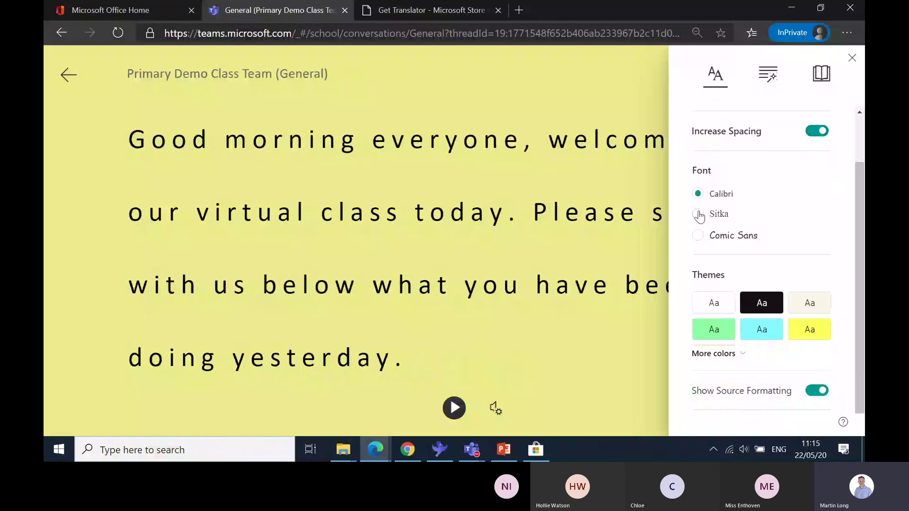
pyautogui.click(698, 235)
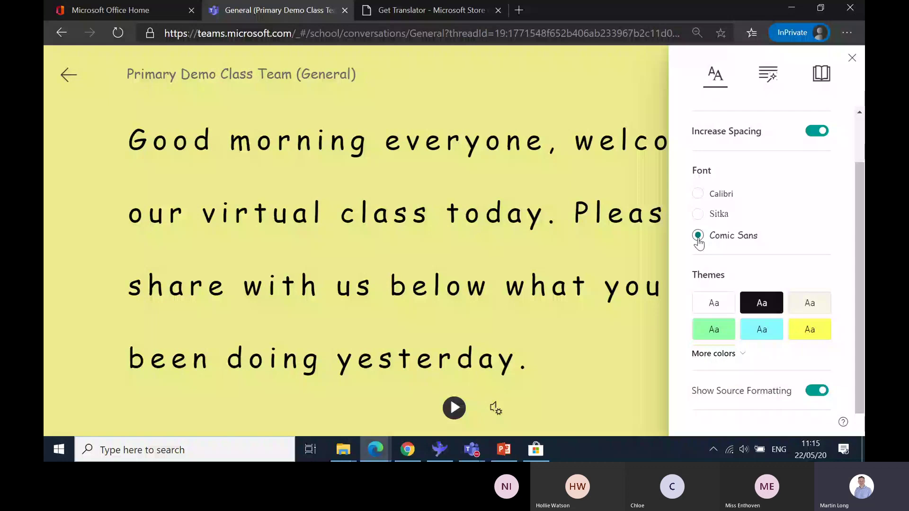
pyautogui.click(713, 303)
pyautogui.click(715, 353)
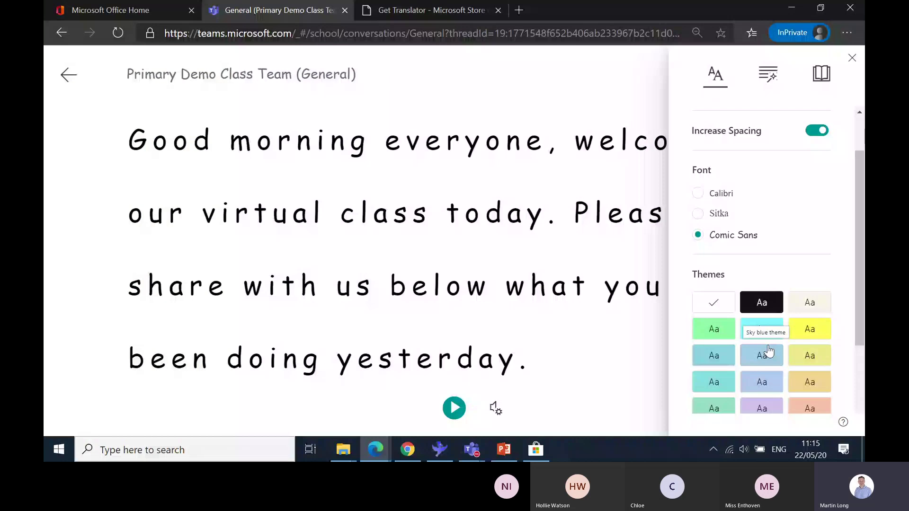
# Apply the pale olive-yellow theme from the extra colours and close the text preferences.
pyautogui.click(809, 355)
pyautogui.scroll(-2, 834, 175)
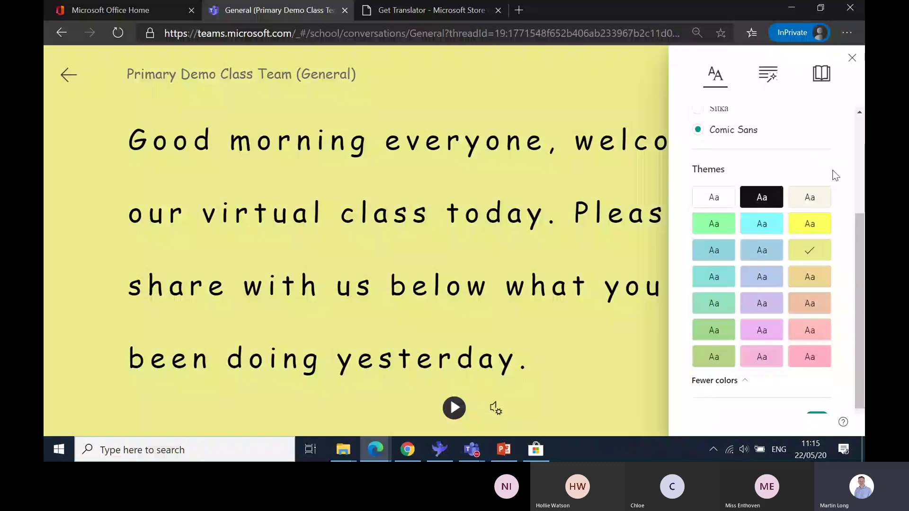
pyautogui.scroll(-1, 832, 174)
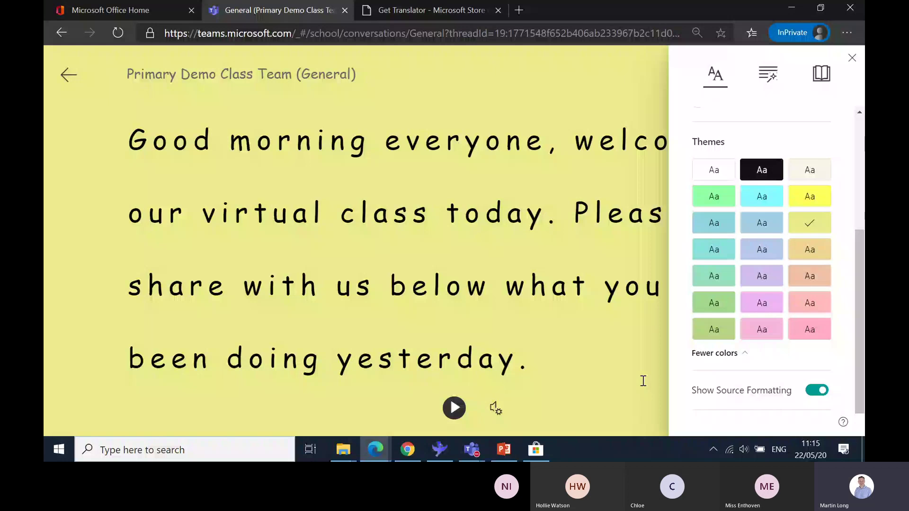
pyautogui.scroll(2, 643, 380)
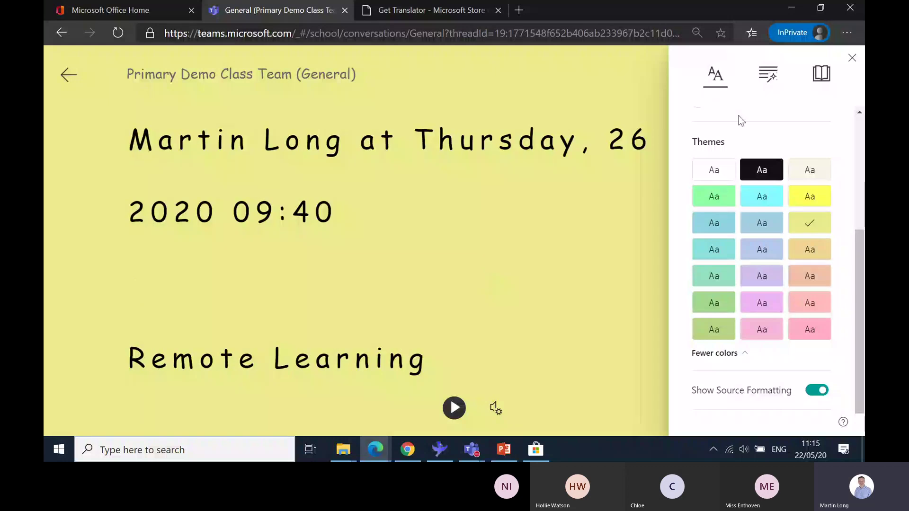
pyautogui.click(850, 58)
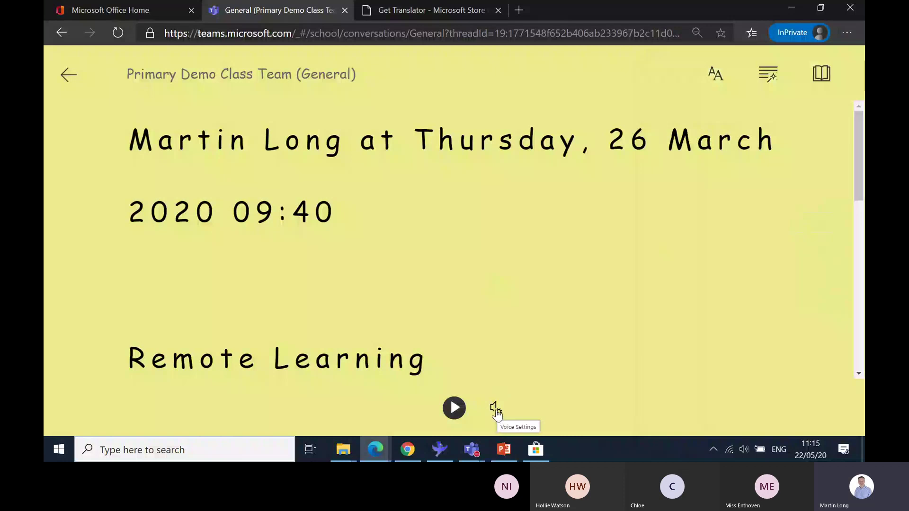
# Set the read-aloud voice speed to 1 with the male voice in voice settings.
pyautogui.click(494, 408)
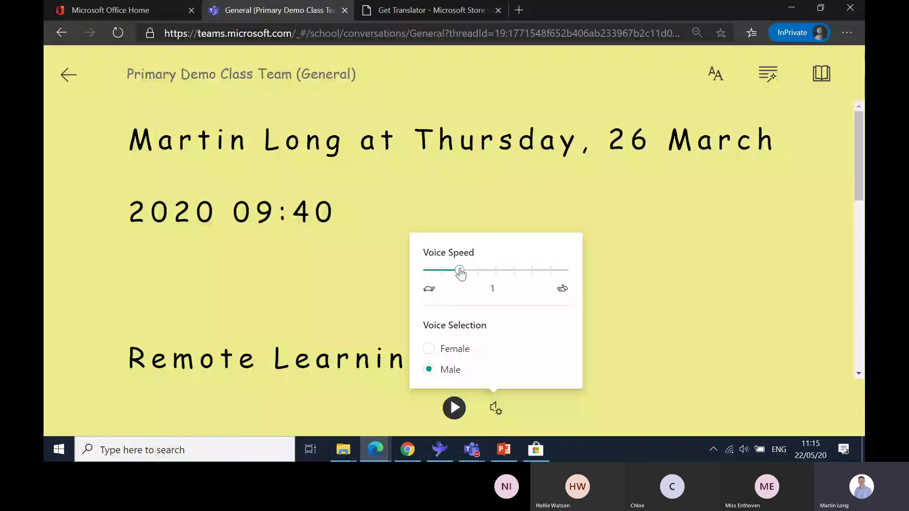
# In Grammar Options, turn Syllables on to show syllable dots, then off again.
pyautogui.click(768, 74)
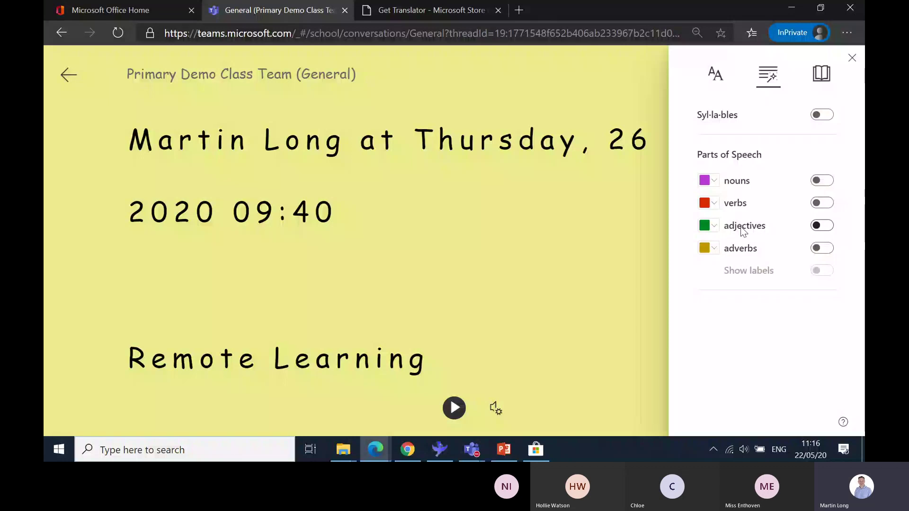
pyautogui.click(822, 114)
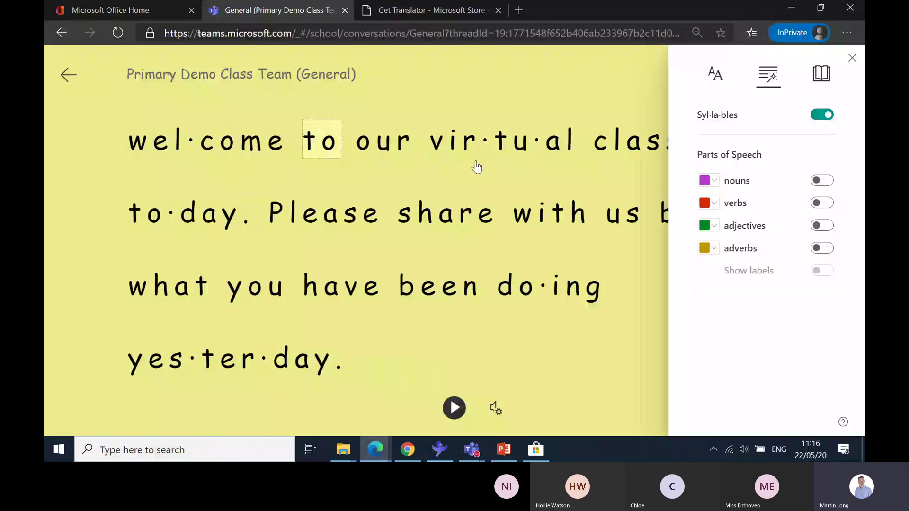
pyautogui.click(821, 115)
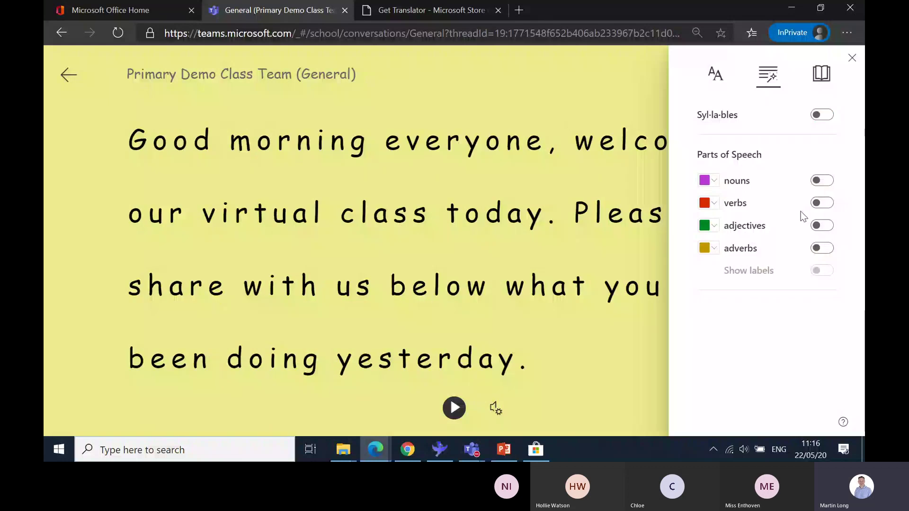
# Try the nouns, verbs and adjectives highlights one by one, switching each off again.
pyautogui.click(821, 181)
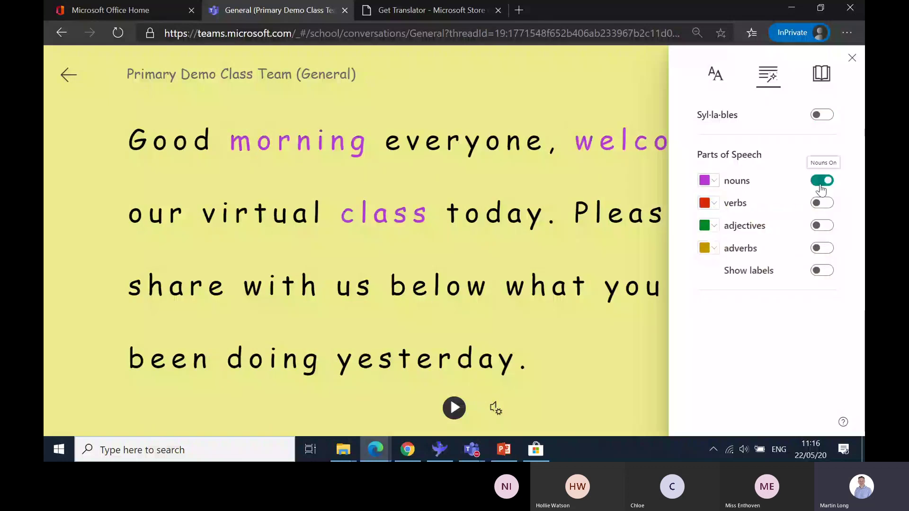
pyautogui.click(822, 180)
pyautogui.click(822, 203)
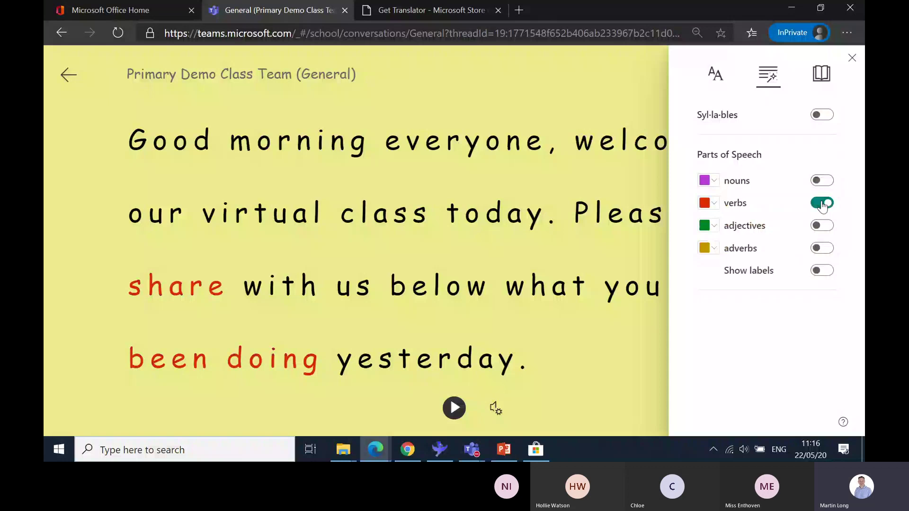
pyautogui.click(823, 204)
pyautogui.click(821, 225)
pyautogui.click(821, 225)
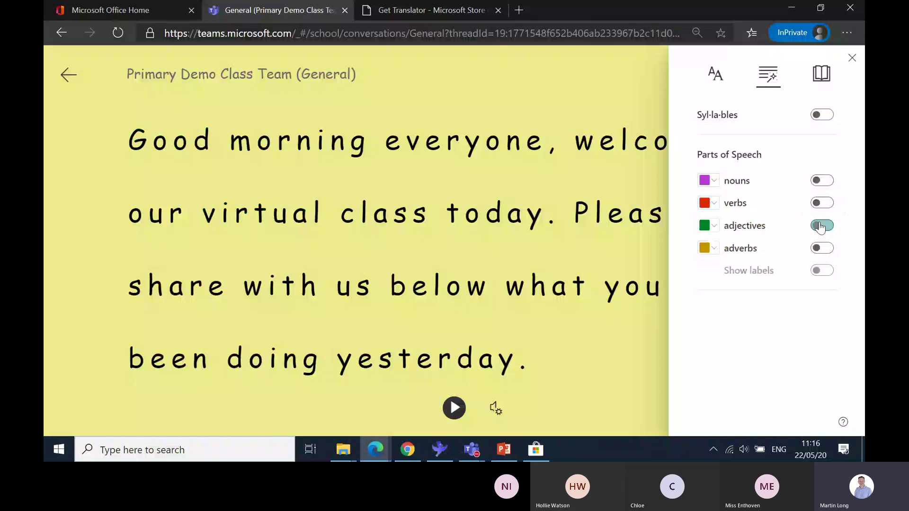
# Colour verbs red and adjectives green with v. and adj. labels, then review the text.
pyautogui.click(820, 227)
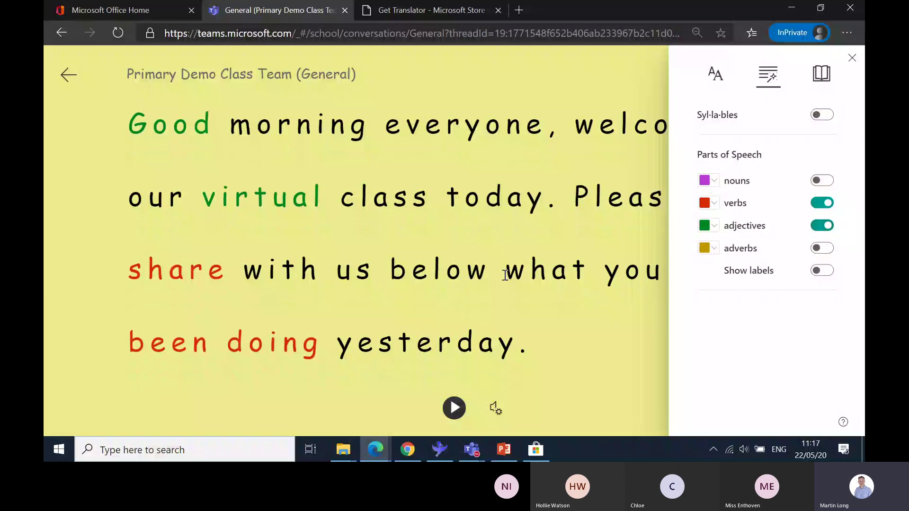
pyautogui.click(818, 272)
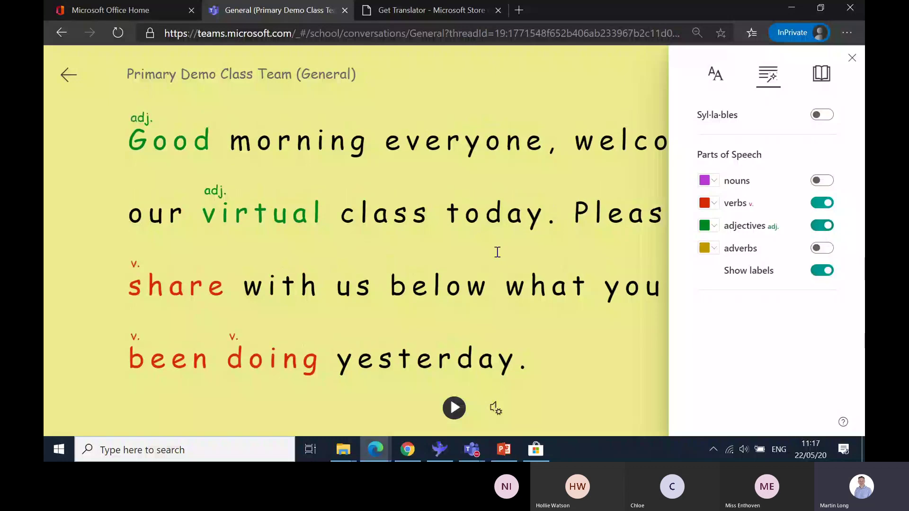
pyautogui.click(852, 58)
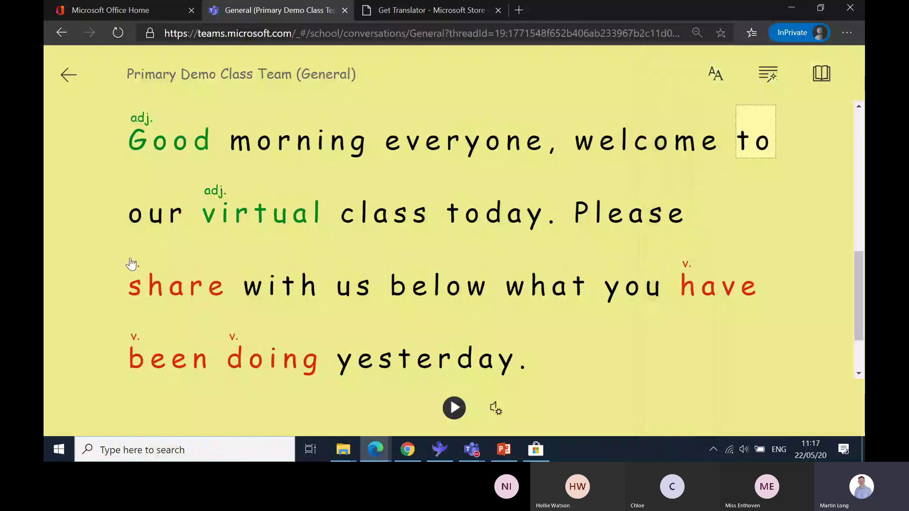
pyautogui.scroll(3, 365, 284)
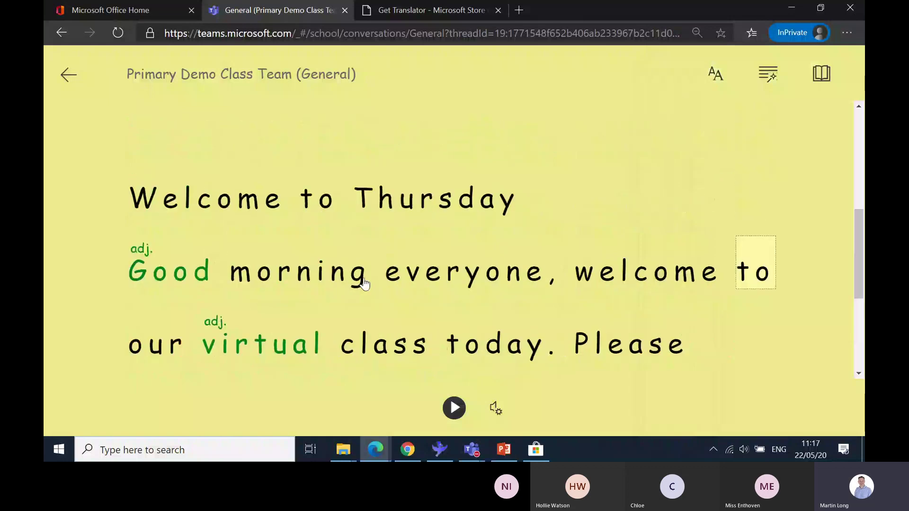
pyautogui.scroll(-5, 364, 284)
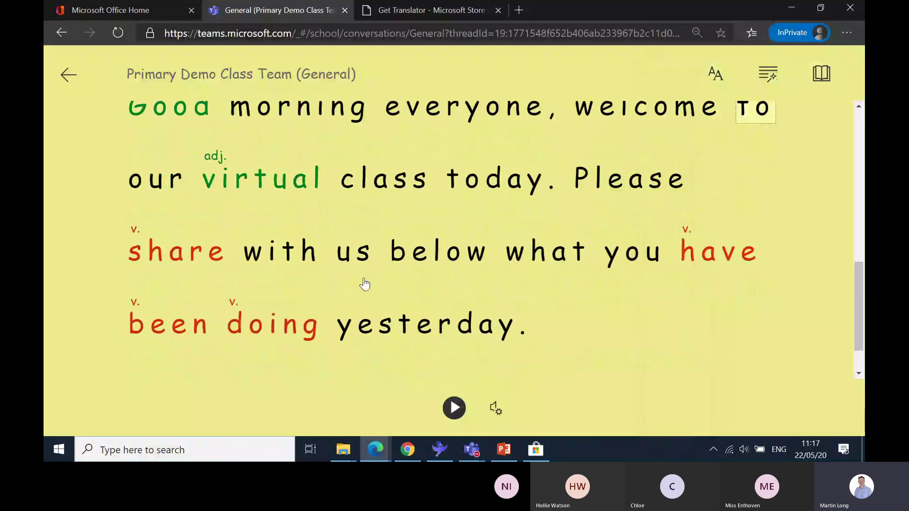
pyautogui.scroll(3, 364, 284)
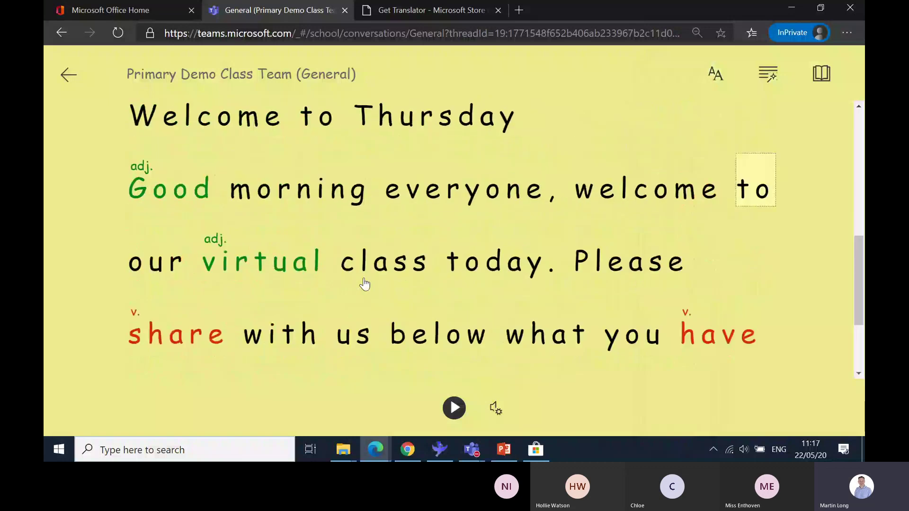
pyautogui.scroll(5, 365, 284)
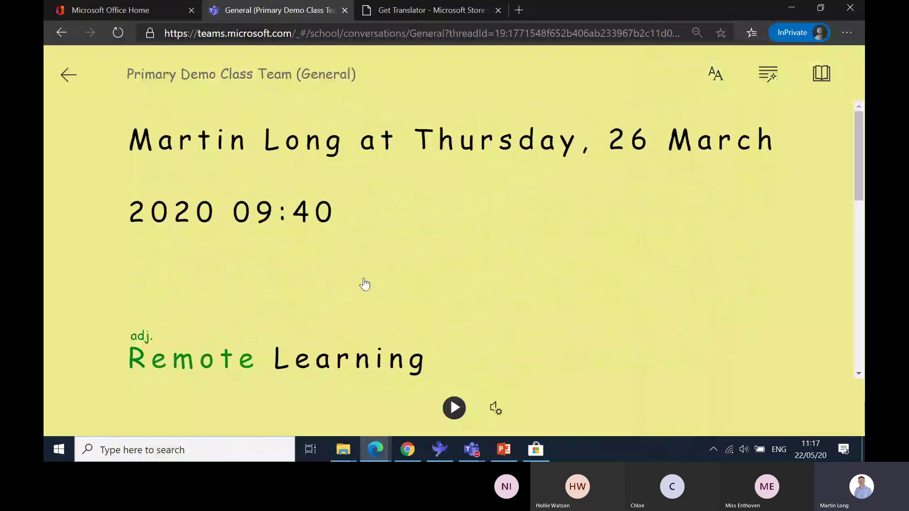
pyautogui.scroll(-5, 364, 284)
pyautogui.scroll(-1, 364, 284)
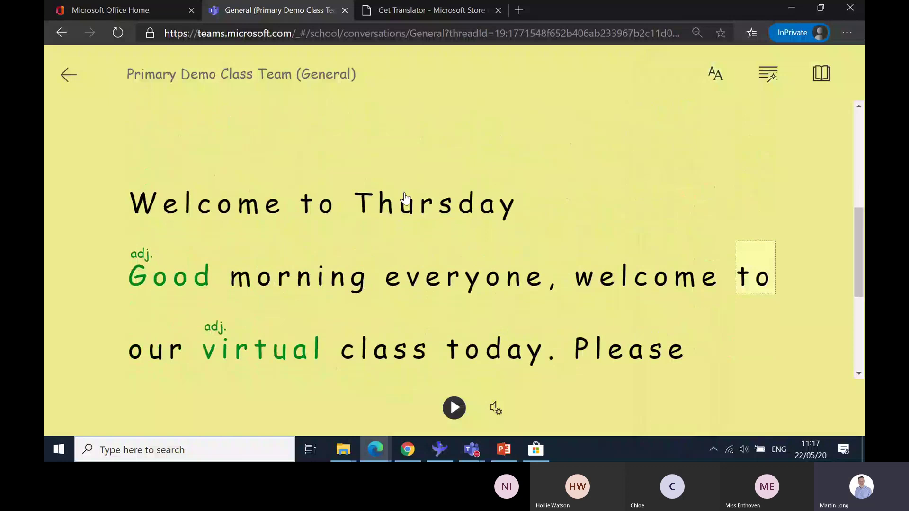
pyautogui.scroll(1, 472, 236)
pyautogui.scroll(4, 472, 237)
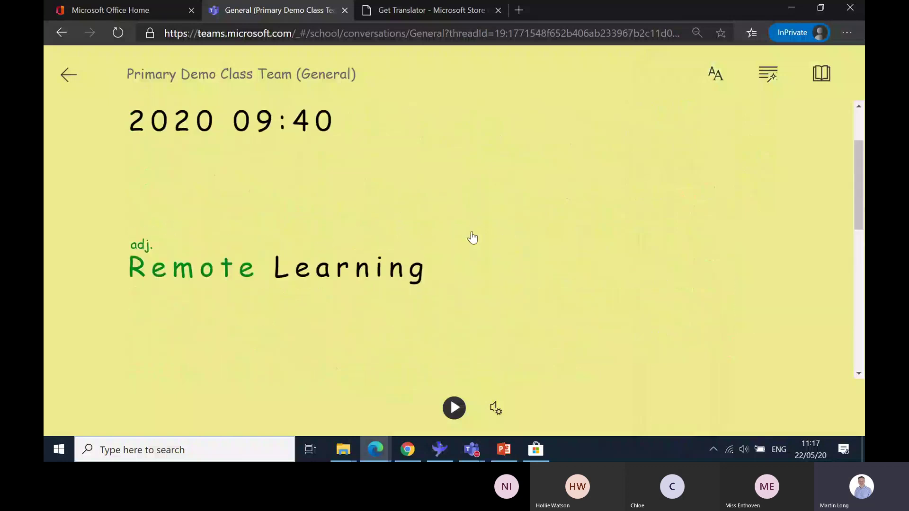
pyautogui.scroll(2, 472, 238)
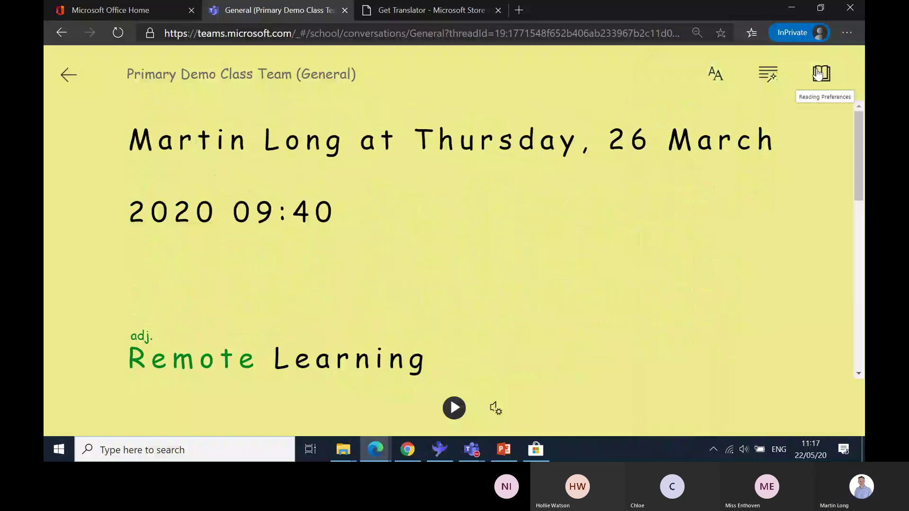
# Turn on Line Focus in Reading Preferences and play, then pause, the read-aloud.
pyautogui.click(818, 74)
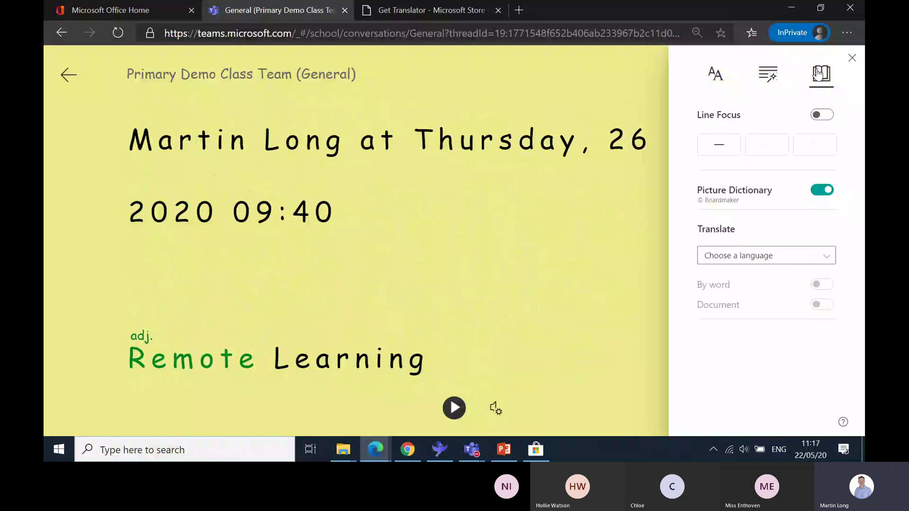
pyautogui.click(822, 115)
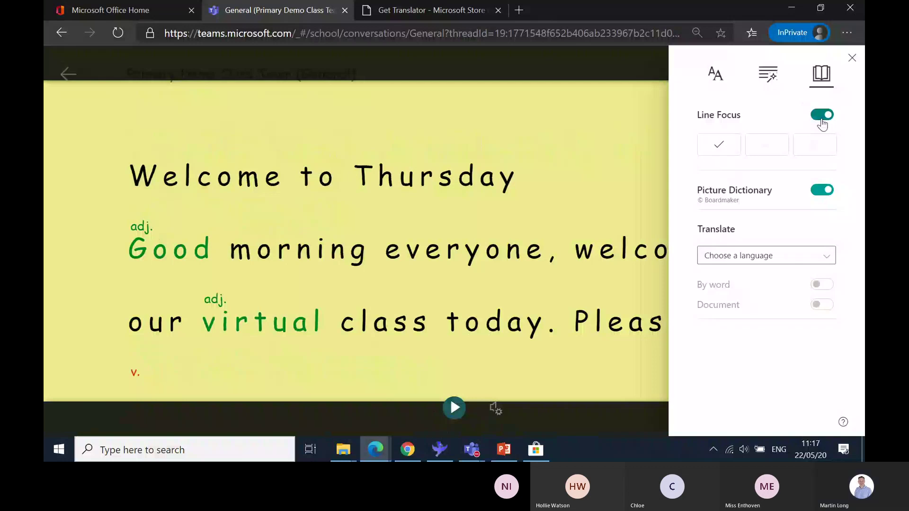
pyautogui.click(454, 410)
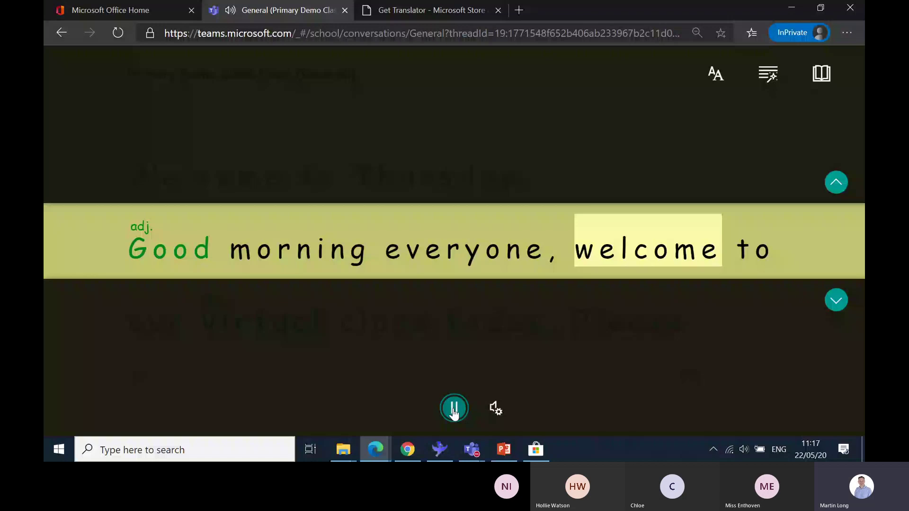
pyautogui.click(454, 410)
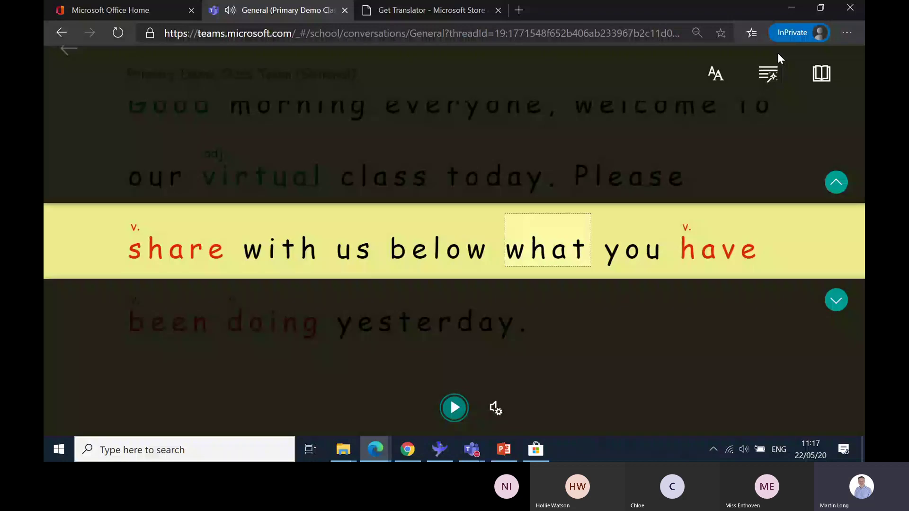
pyautogui.click(821, 73)
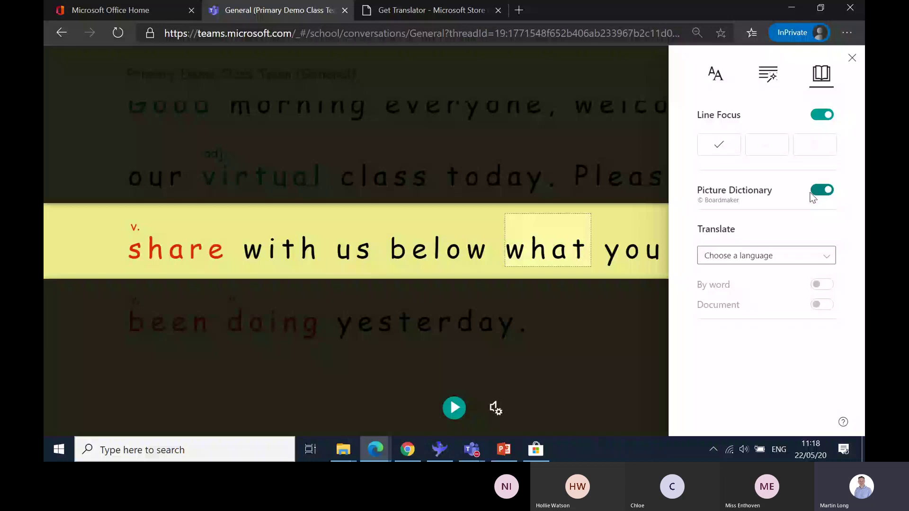
# Show the picture-dictionary cards for the words 'share' and 'Good'.
pyautogui.click(175, 249)
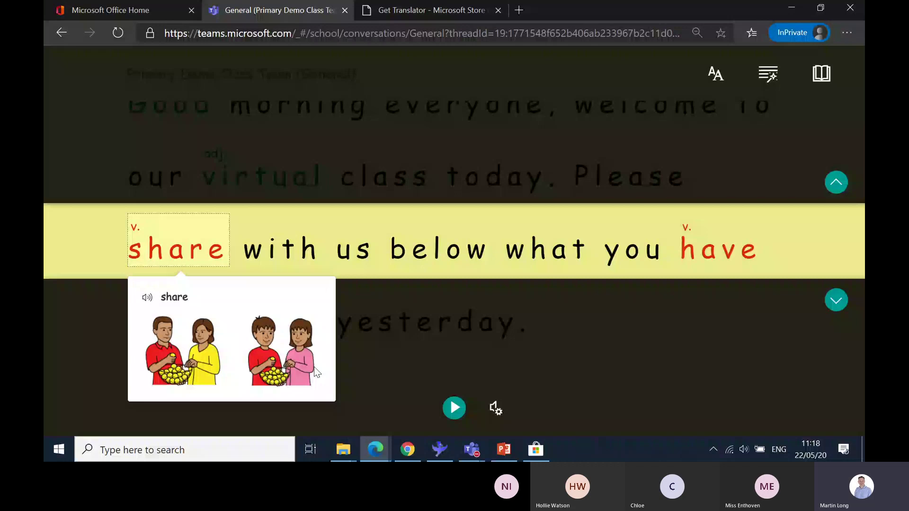
pyautogui.click(271, 182)
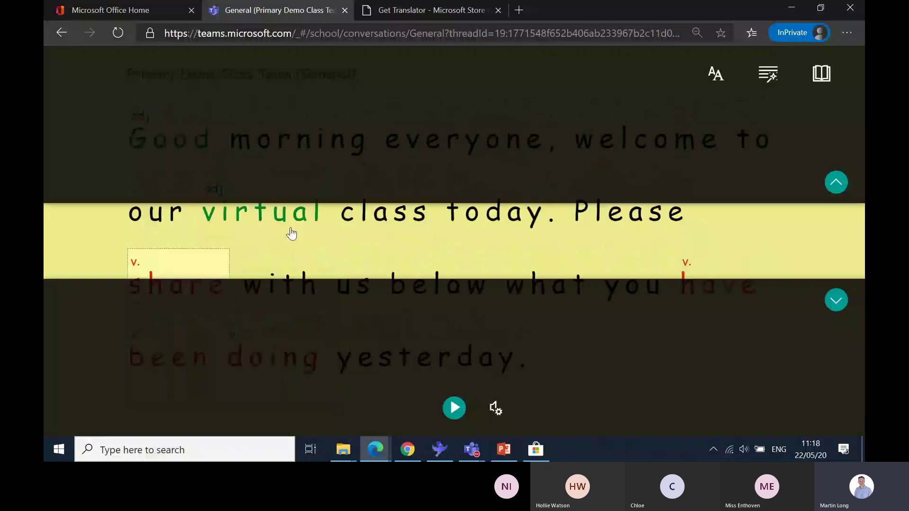
pyautogui.scroll(1, 186, 231)
pyautogui.click(187, 231)
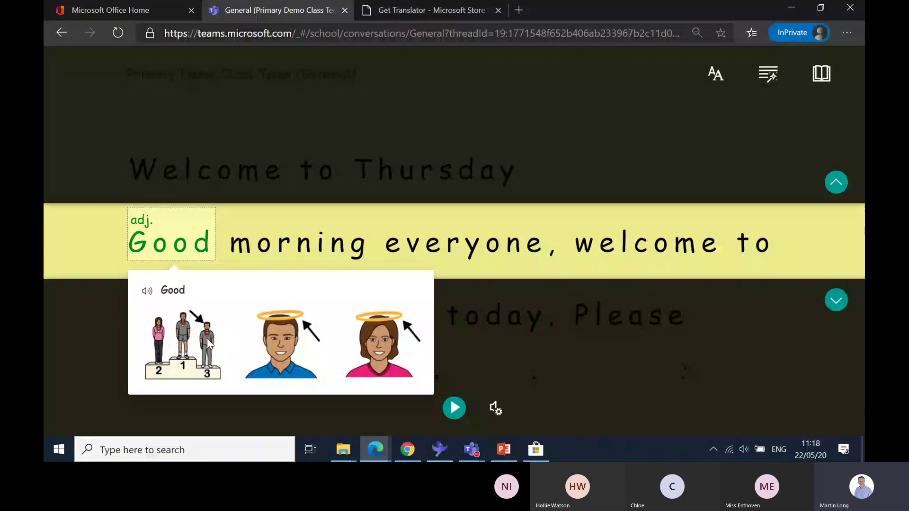
pyautogui.click(822, 74)
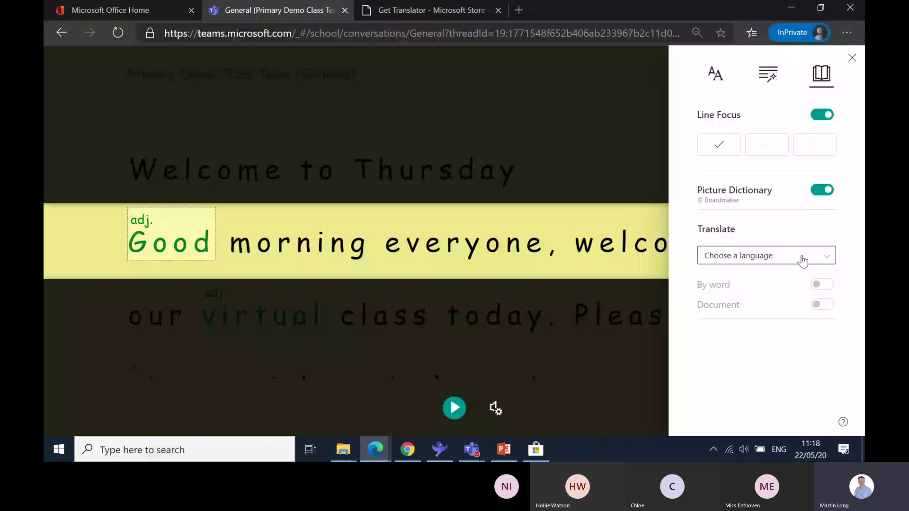
# Translate the post into French (France) by word and document, and view the result.
pyautogui.click(803, 261)
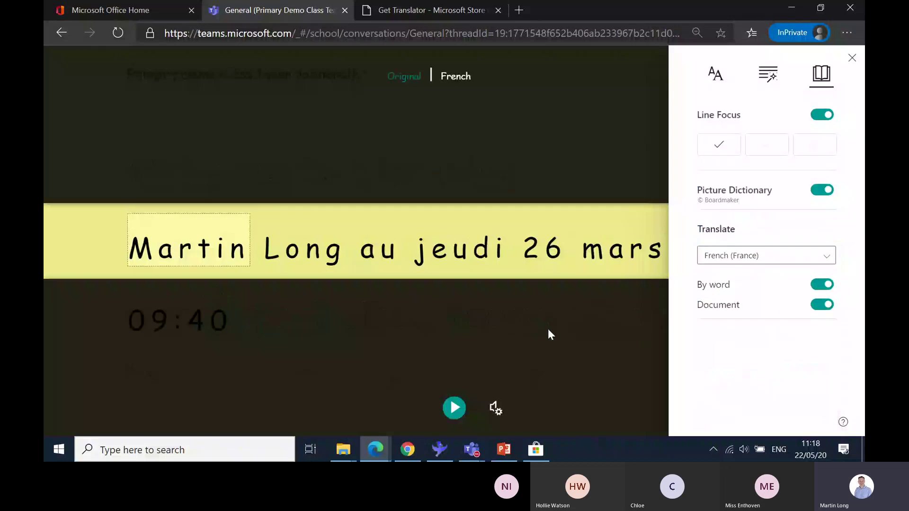
pyautogui.click(852, 59)
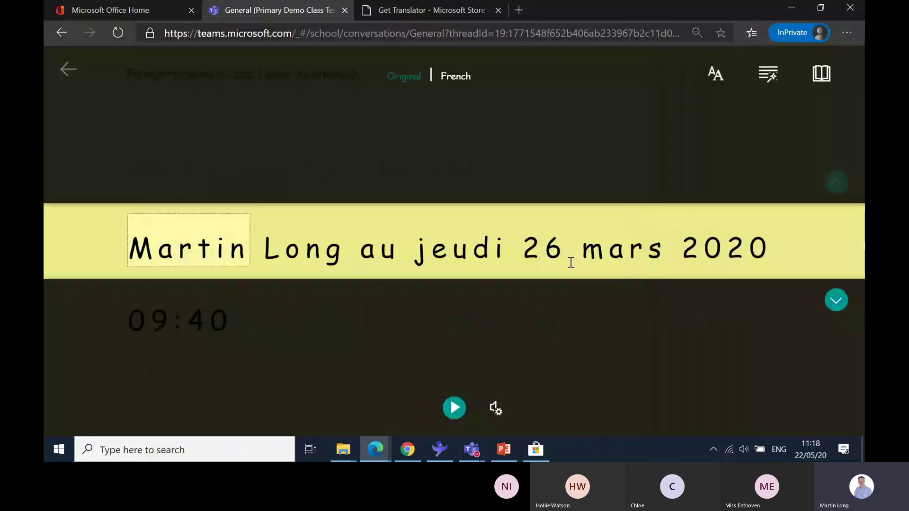
pyautogui.scroll(-1, 571, 263)
pyautogui.scroll(-1, 570, 264)
pyautogui.scroll(1, 571, 264)
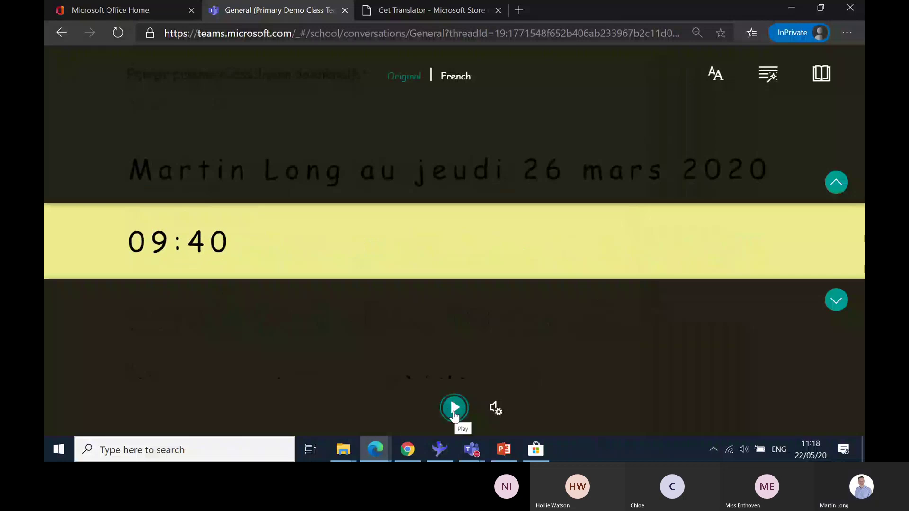
# Play and pause the French read-aloud, then set the translation back to English.
pyautogui.click(454, 410)
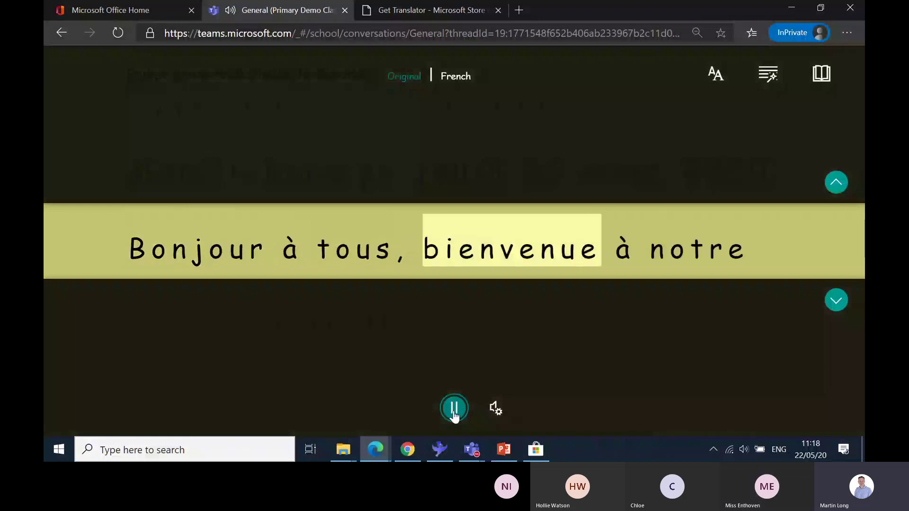
pyautogui.click(454, 408)
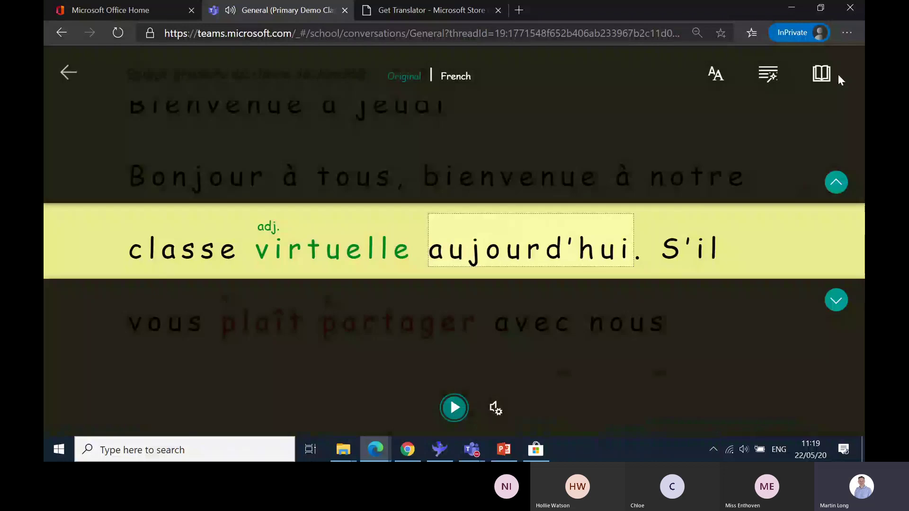
pyautogui.click(821, 74)
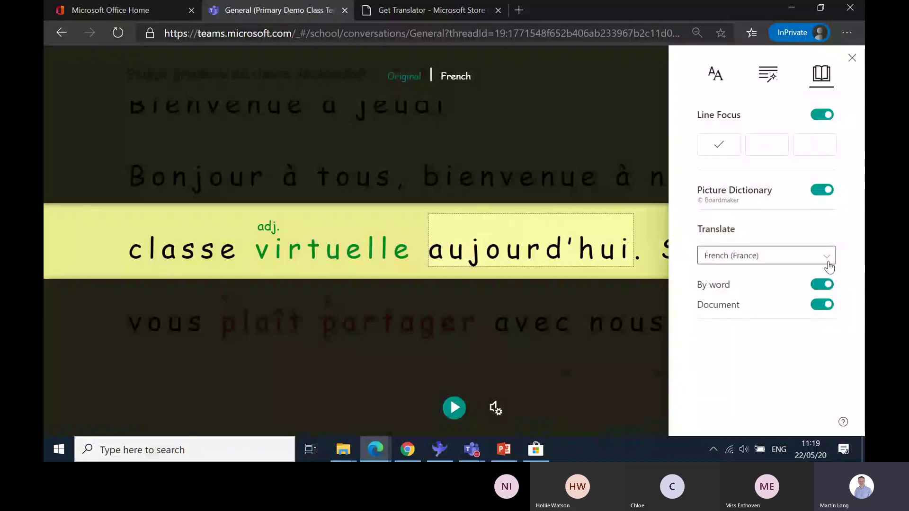
pyautogui.click(826, 257)
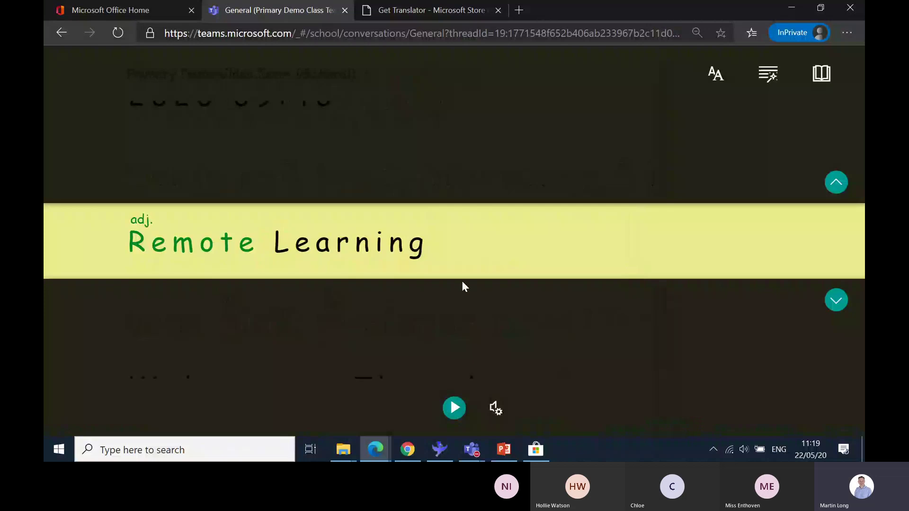
# Turn Line Focus off in Reading Preferences, briefly trying one-line focus, then close the panel.
pyautogui.click(815, 84)
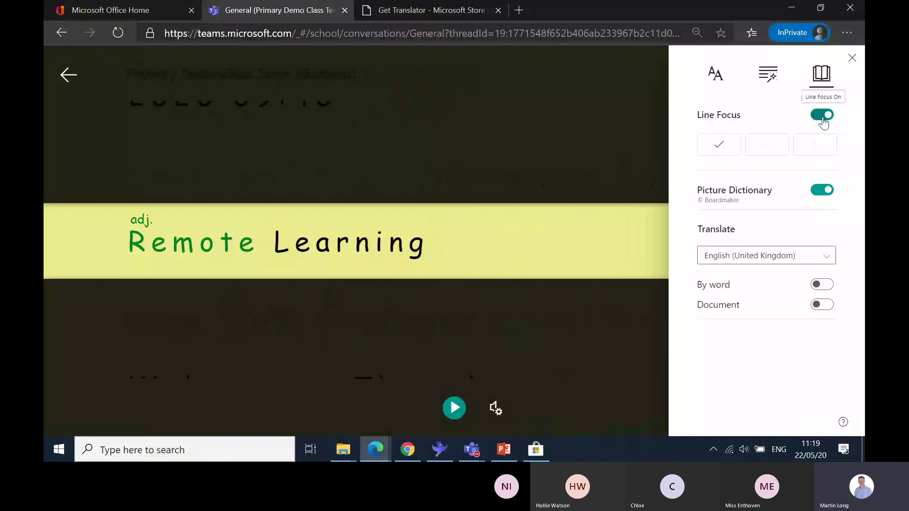
pyautogui.click(822, 116)
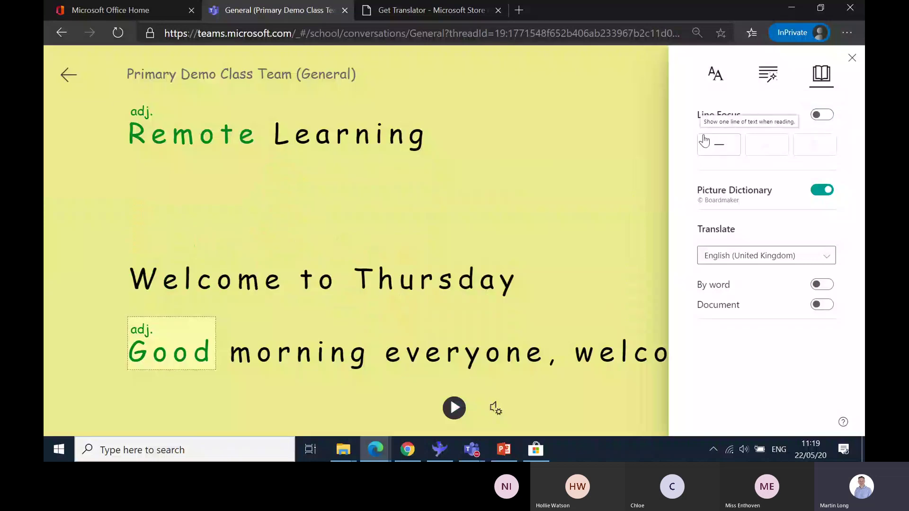
pyautogui.click(718, 148)
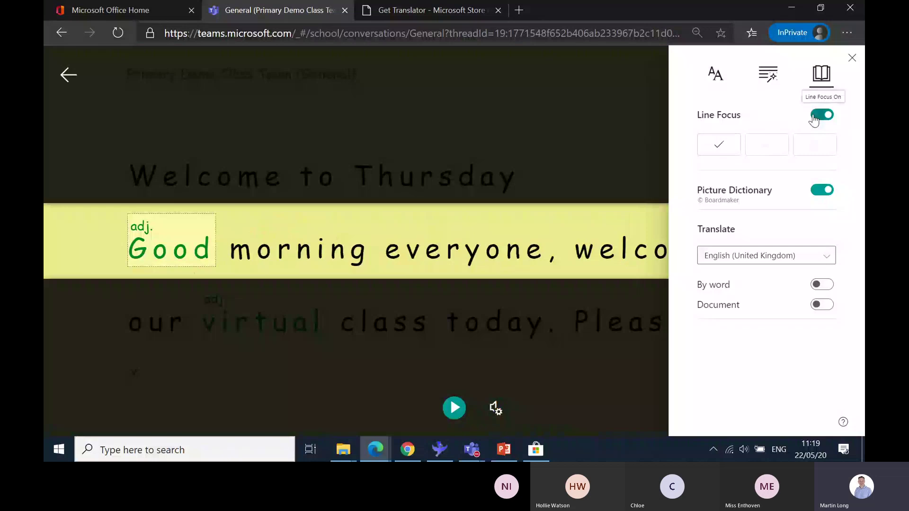
pyautogui.click(814, 119)
pyautogui.click(583, 271)
pyautogui.scroll(3, 584, 271)
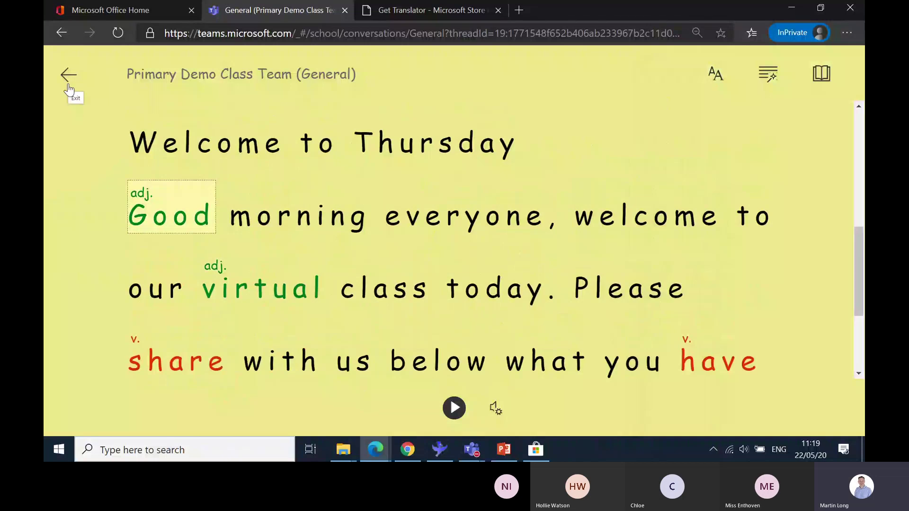
# Exit Immersive Reader back to the General channel posts of Primary Demo Class Team.
pyautogui.click(69, 76)
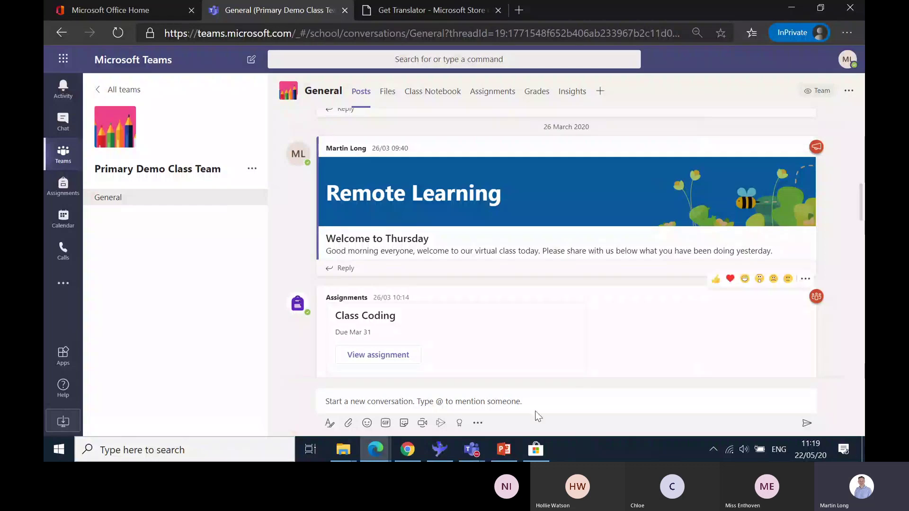
pyautogui.moveTo(499, 451)
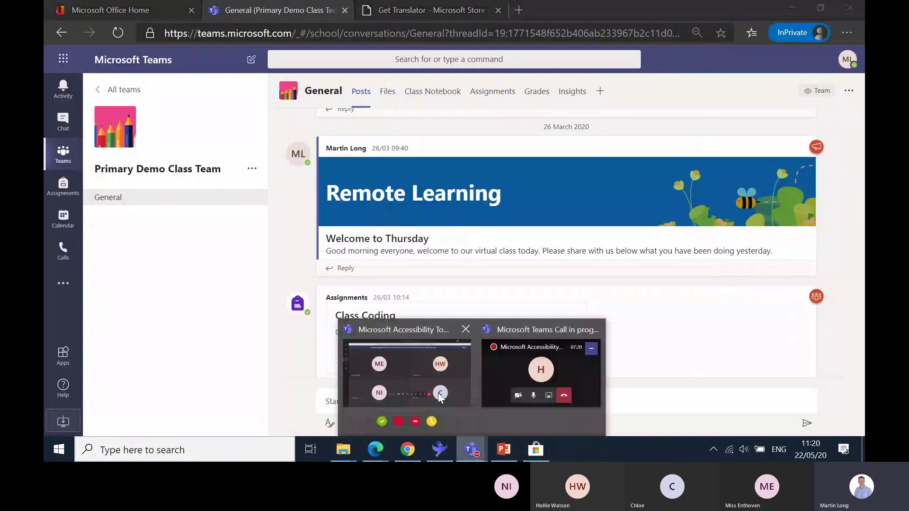
# Bring the Teams meeting window with the participant grid back to the front.
pyautogui.moveTo(433, 387)
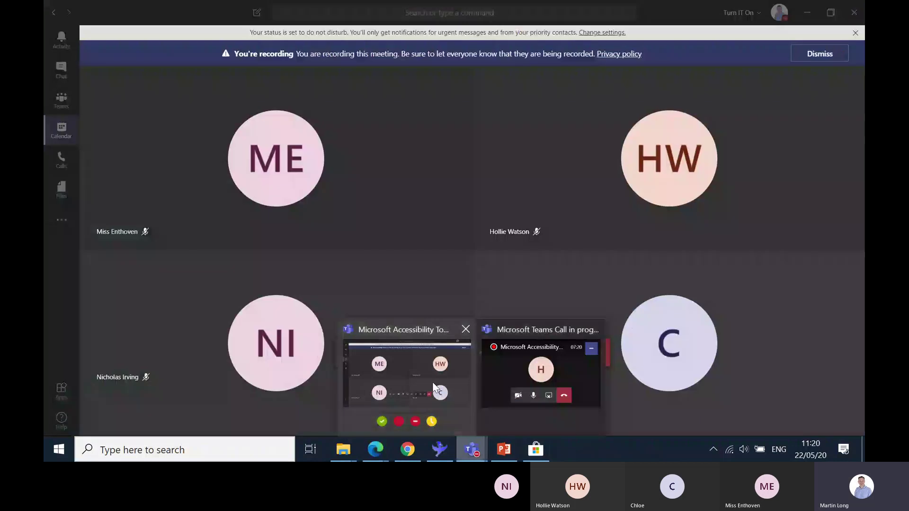